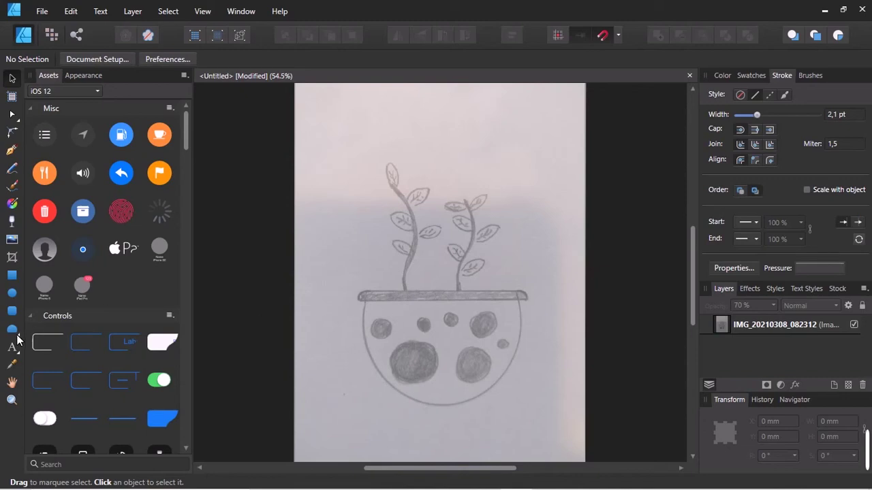
Draw a half-circle segment, flip it into a bowl, and fit it over the sketch at 116 mm wide
click(17, 336)
click(89, 207)
drag(366, 302, 519, 442)
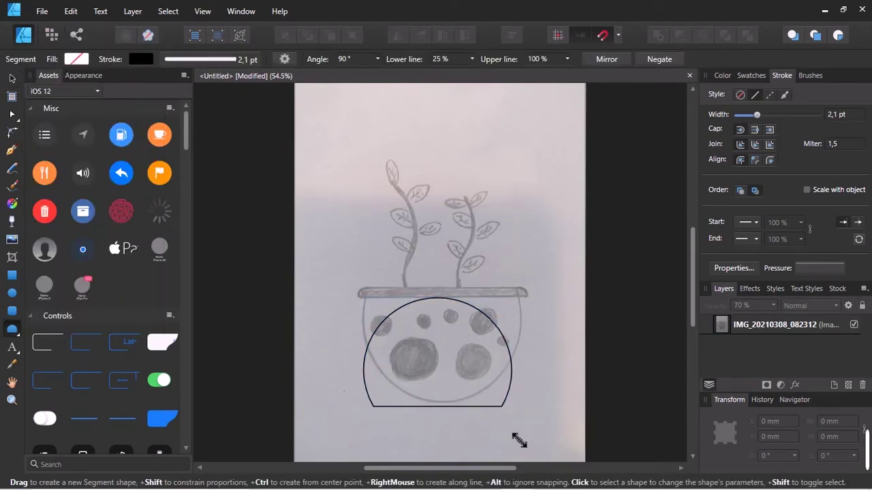
right_click(481, 434)
click(692, 288)
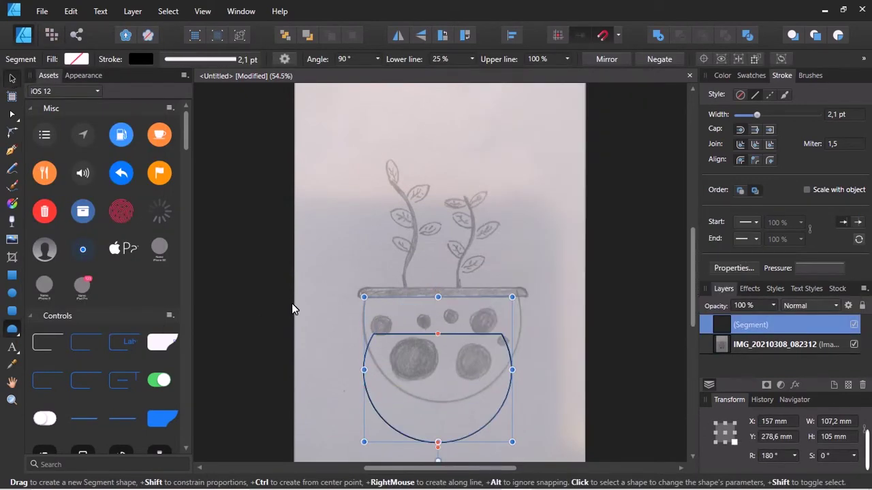
drag(404, 385, 406, 345)
drag(514, 330, 525, 342)
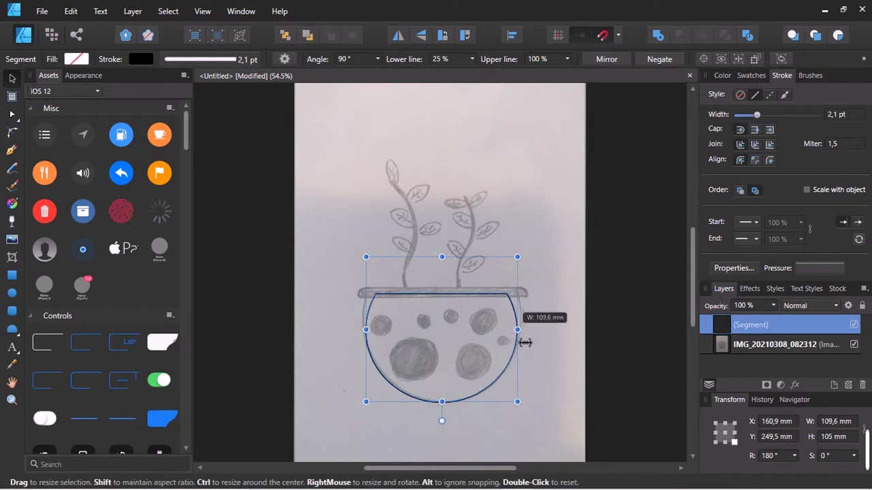
click(228, 312)
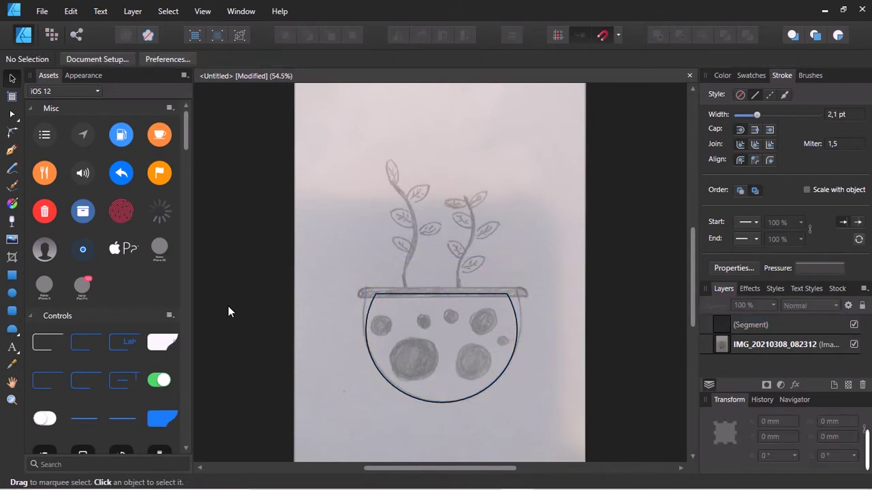
click(399, 297)
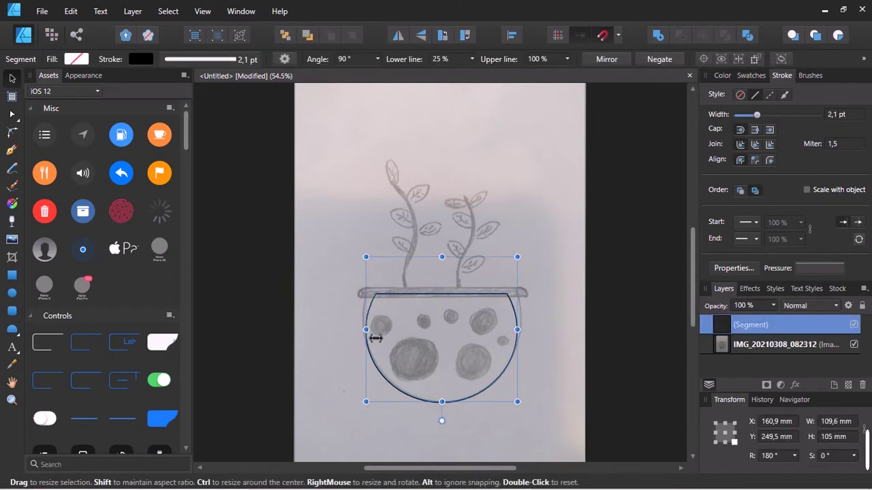
drag(510, 333, 532, 341)
click(560, 323)
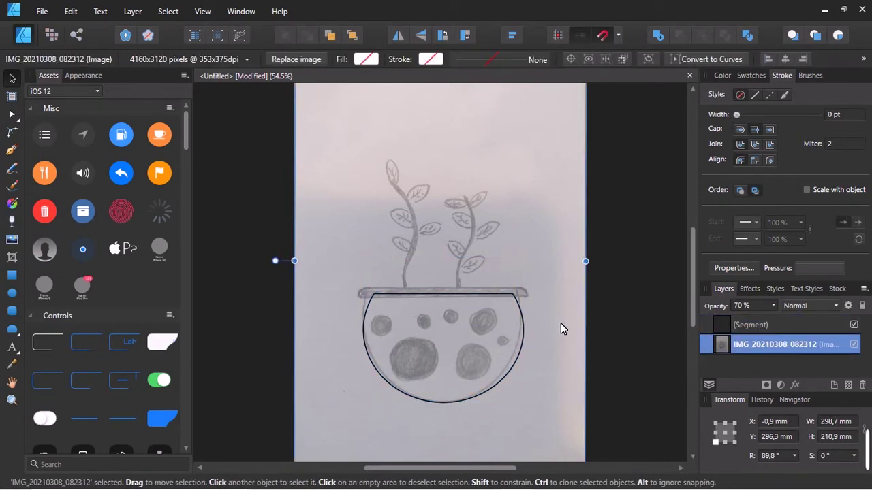
Draw a rounded-rectangle rim over the sketched pot rim
click(11, 311)
drag(363, 291, 535, 310)
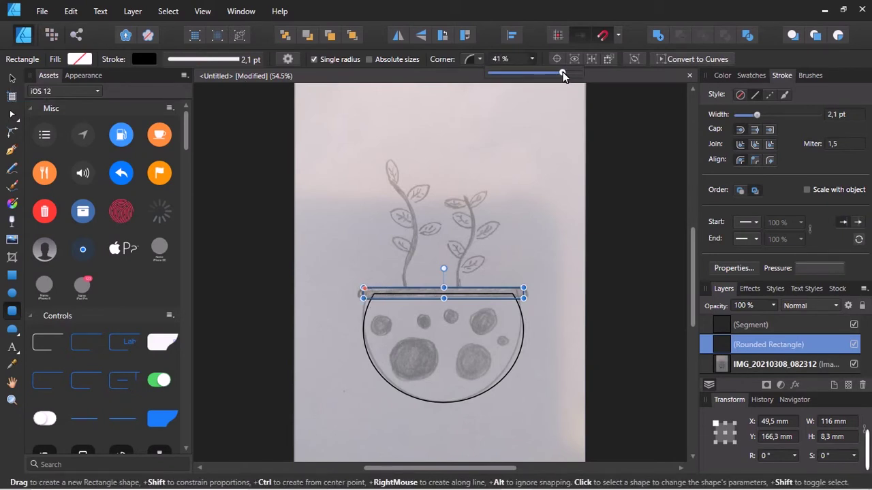
click(548, 155)
Group the bowl and rim shapes and name the group 'bowl'
key(v)
click(245, 121)
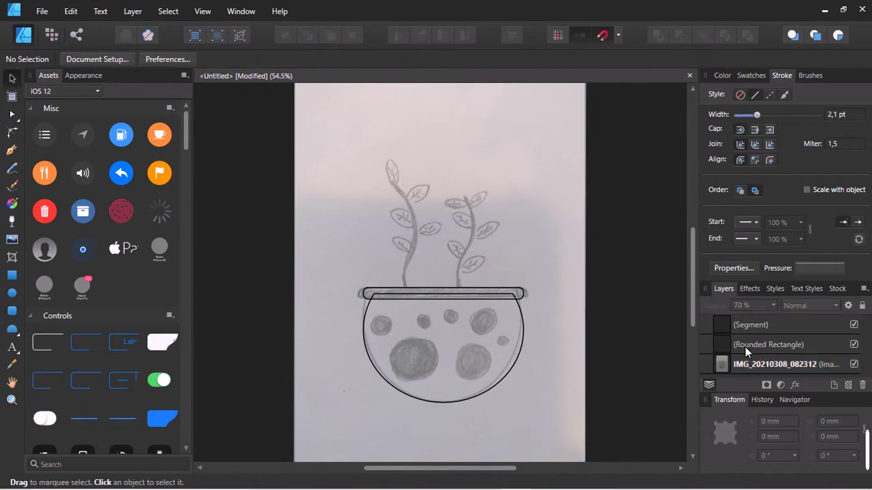
click(745, 345)
shift+click(748, 324)
key(ctrl+g)
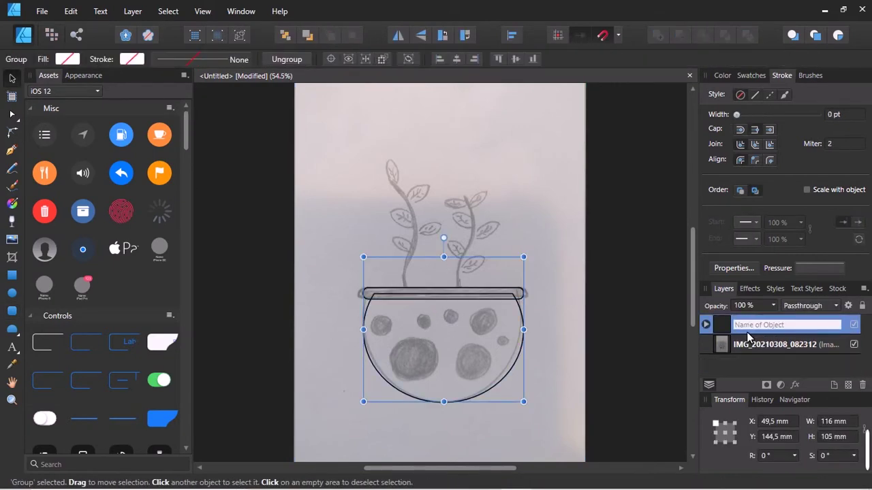
text(bowl)
key(Return)
click(562, 354)
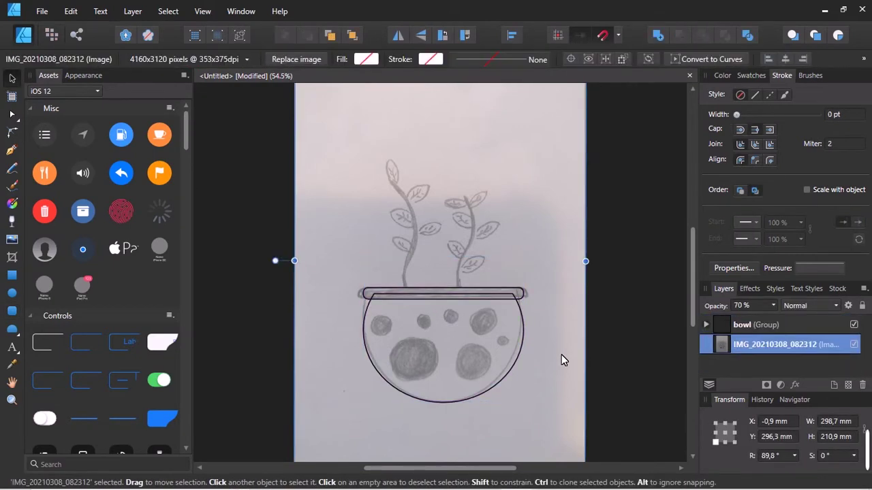
click(11, 294)
Trace a circle over the large lower-left polka dot
scroll(408, 313, up, 3)
drag(370, 254, 469, 365)
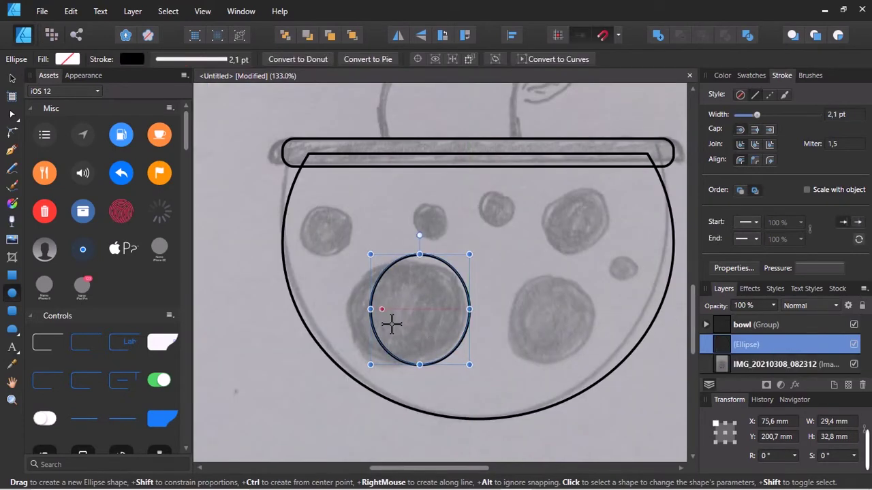
drag(370, 310, 351, 310)
key(v)
click(410, 288)
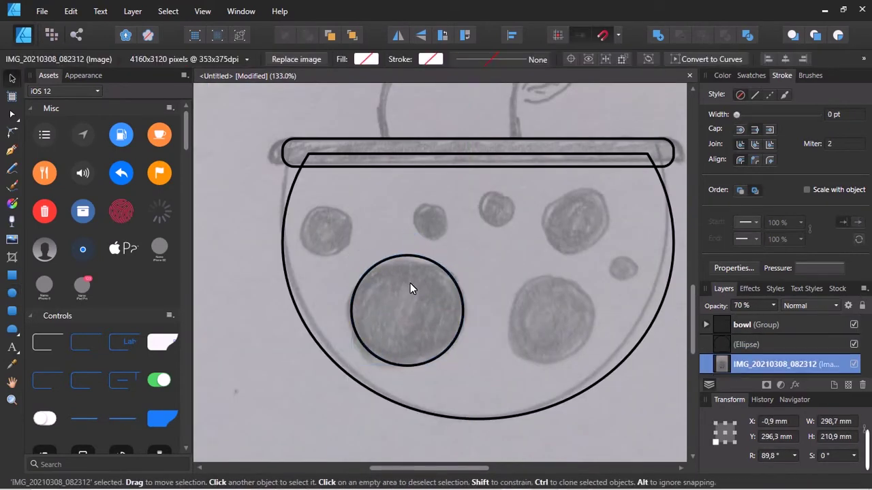
Trace circles over the upper-left dot and the little right-hand dot
click(12, 294)
mouse_move(300, 206)
mouse_down()
mouse_move(351, 255)
mouse_move(426, 221)
mouse_move(450, 242)
mouse_move(477, 216)
mouse_move(500, 210)
mouse_move(591, 213)
mouse_move(541, 254)
mouse_move(550, 323)
mouse_move(504, 364)
mouse_up()
key(v)
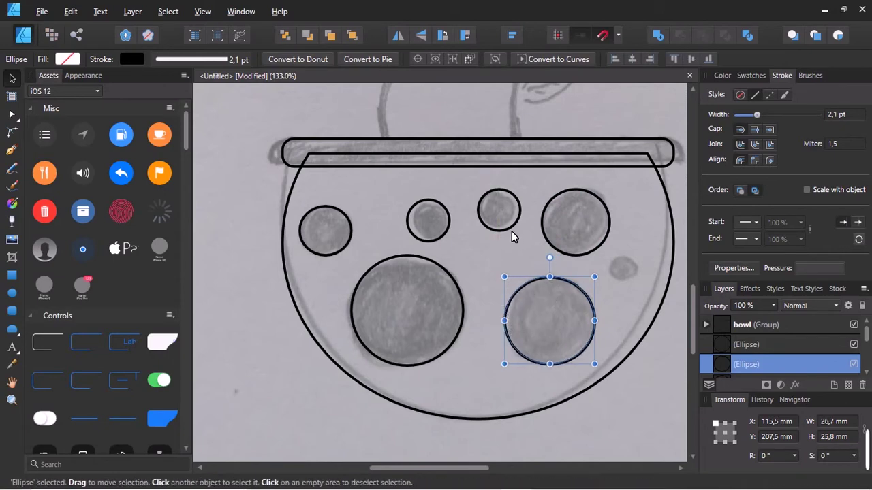
mouse_move(511, 231)
mouse_down()
mouse_move(636, 294)
mouse_move(622, 271)
mouse_up()
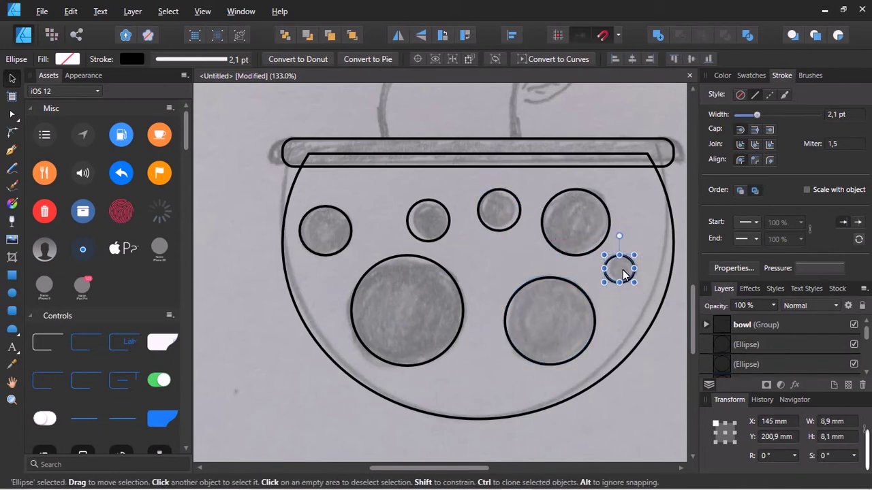
click(621, 305)
scroll(621, 306, down, 5)
scroll(456, 402, right, 2)
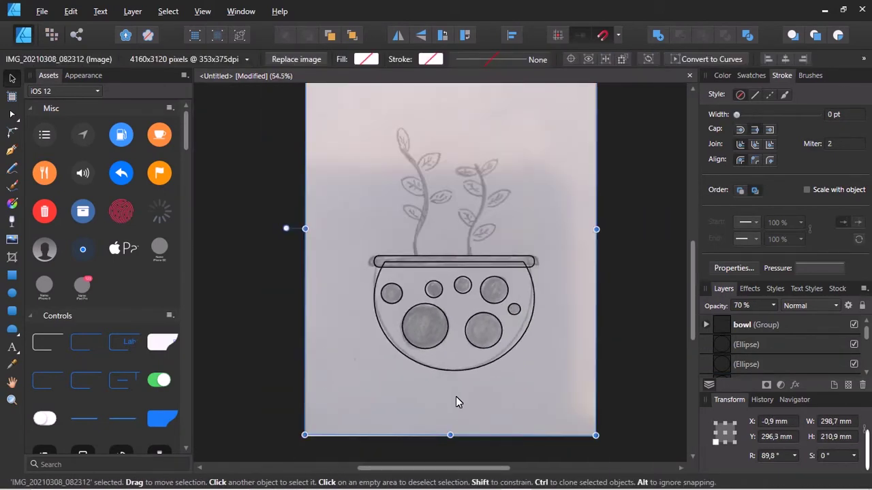
Offset copies of the large lower-left and lower-right dot circles slightly leftward
click(411, 258)
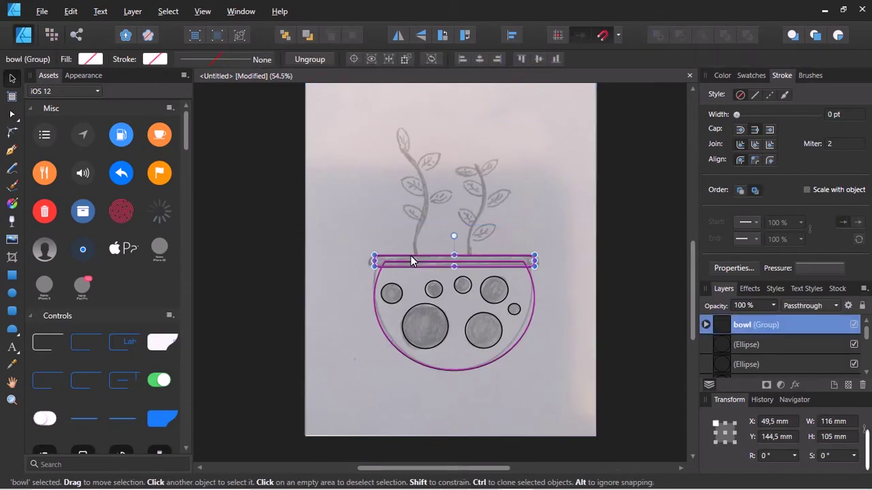
scroll(474, 295, down, 2)
scroll(475, 294, up, 3)
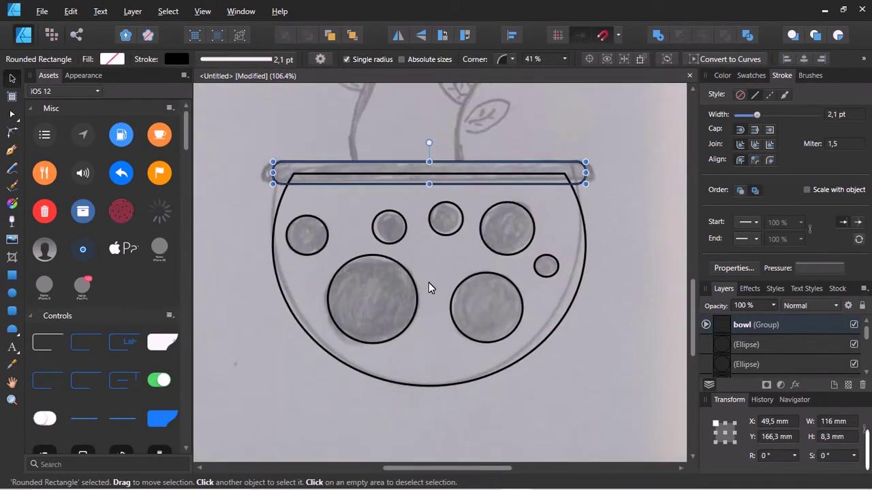
click(417, 298)
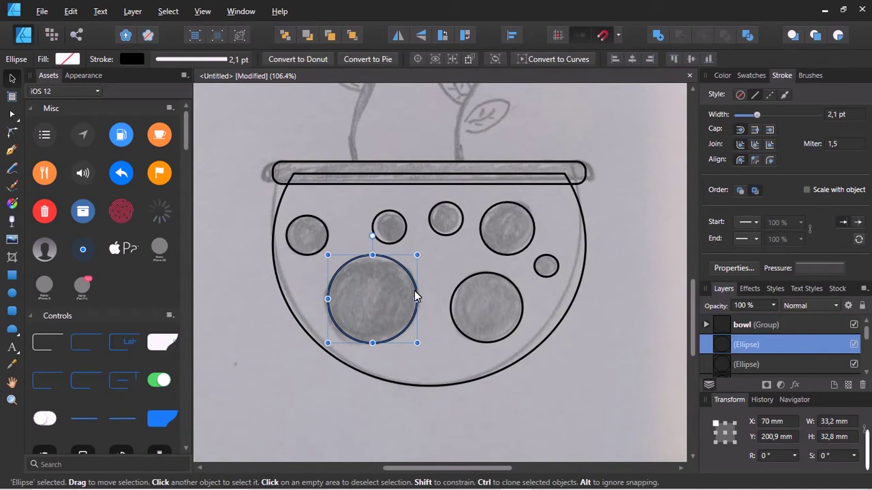
drag(393, 296, 383, 295)
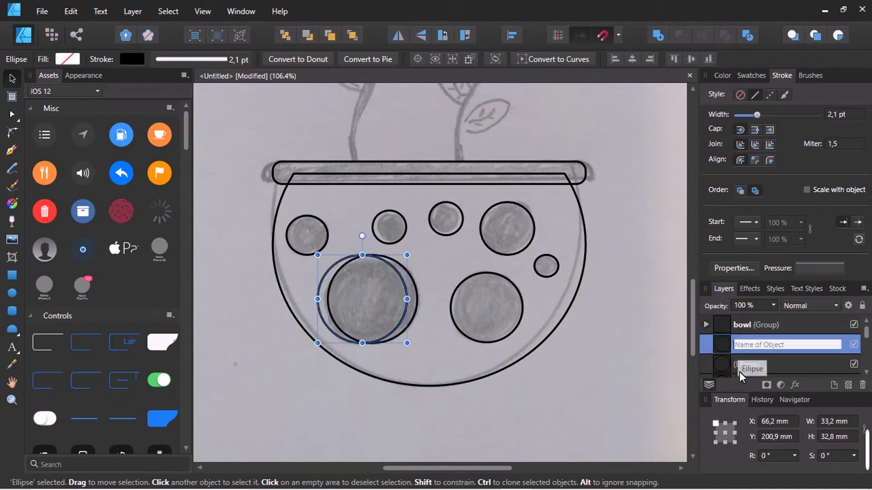
click(641, 344)
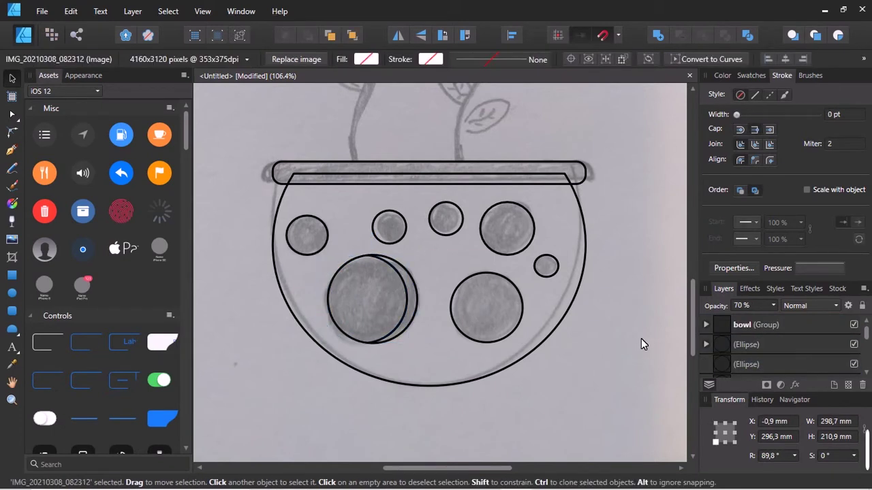
click(495, 294)
drag(495, 294, 487, 294)
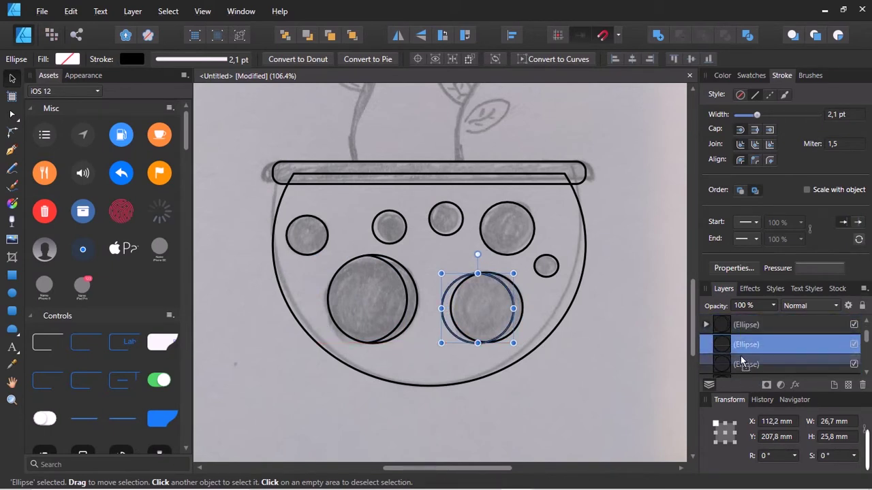
drag(751, 377, 749, 344)
Offset copies of the small top-row dot circles leftward, reordering them in the layer stack
click(327, 238)
drag(322, 237, 314, 239)
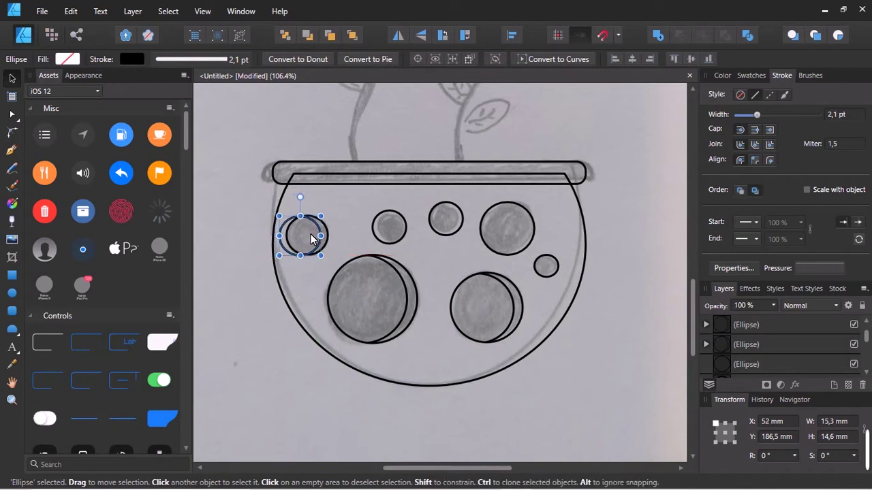
click(397, 236)
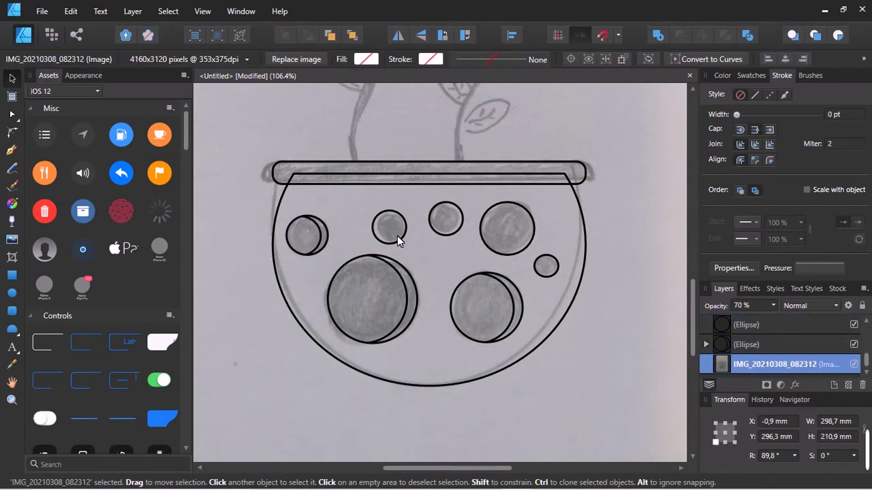
drag(398, 241, 390, 229)
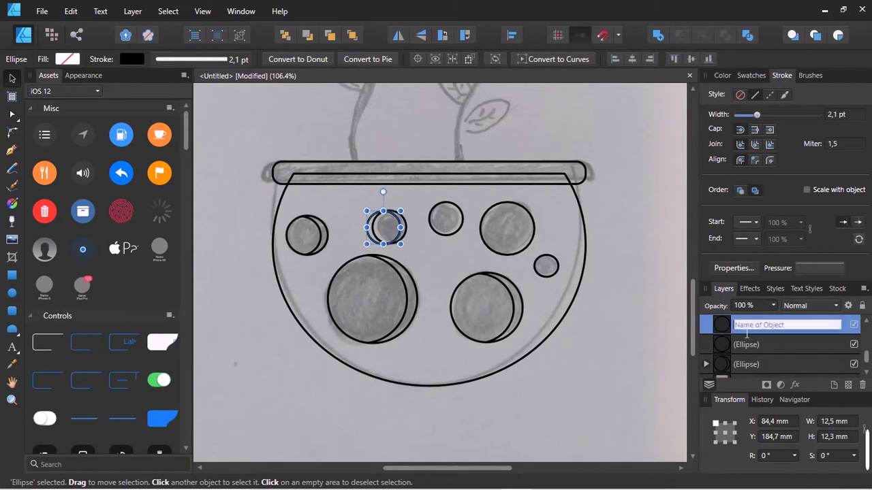
drag(746, 325, 742, 351)
click(451, 234)
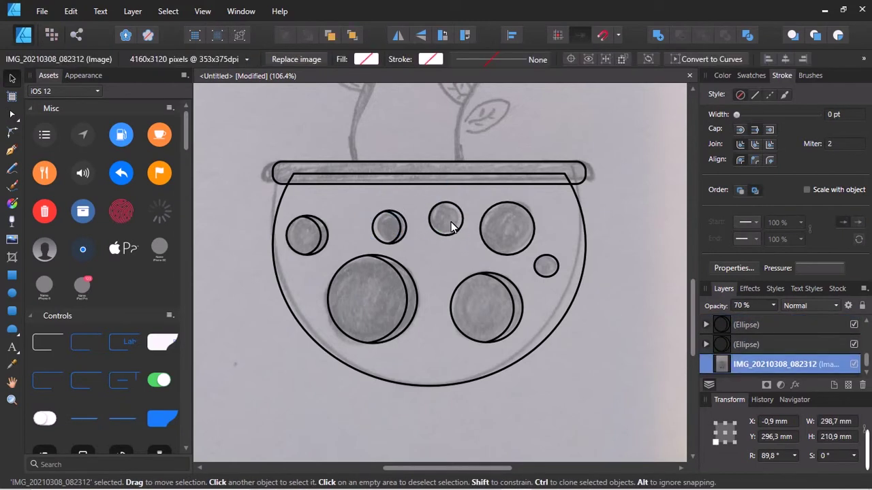
click(455, 227)
drag(455, 227, 446, 227)
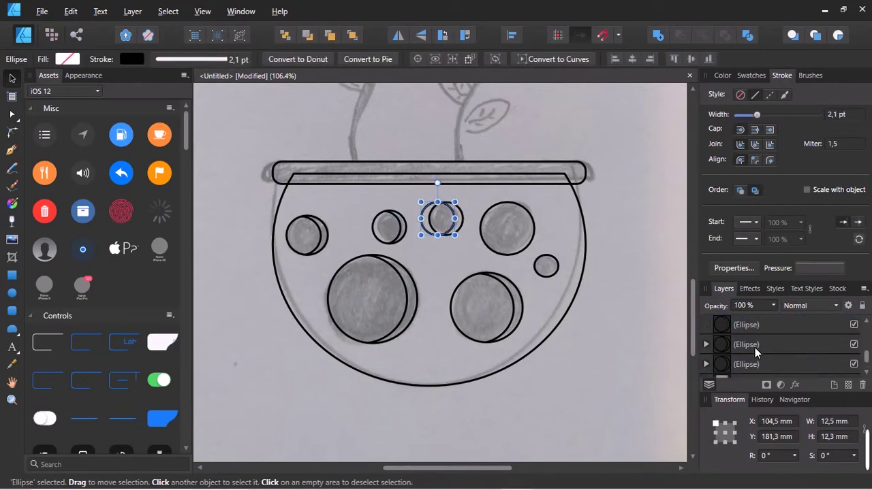
Adjust the layer order and check the upper-right and small dot circles
scroll(754, 347, down, 1)
drag(749, 365, 749, 384)
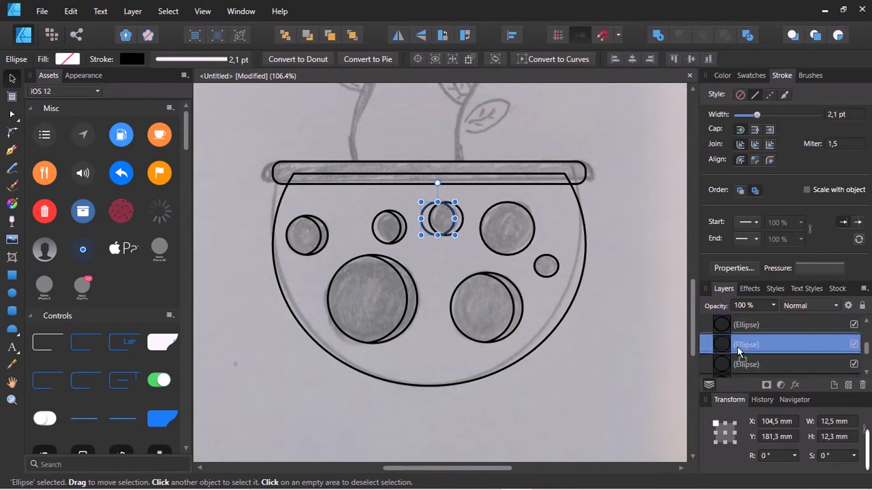
click(512, 258)
click(504, 234)
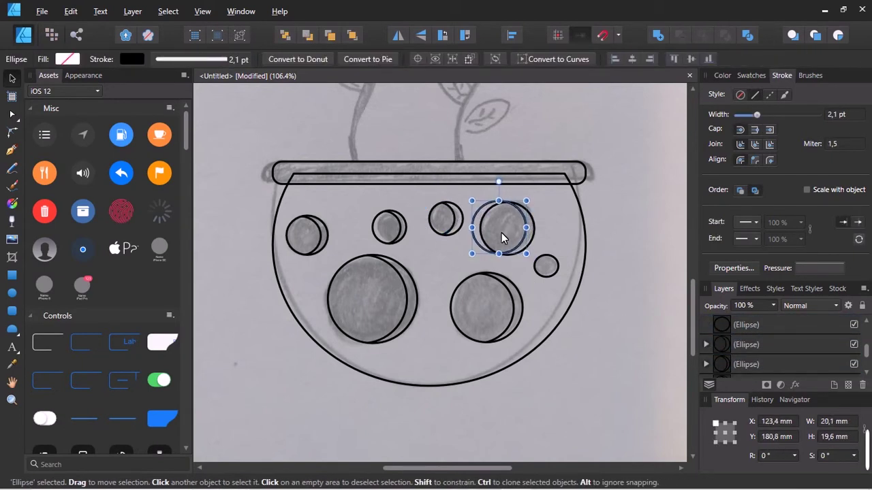
click(553, 260)
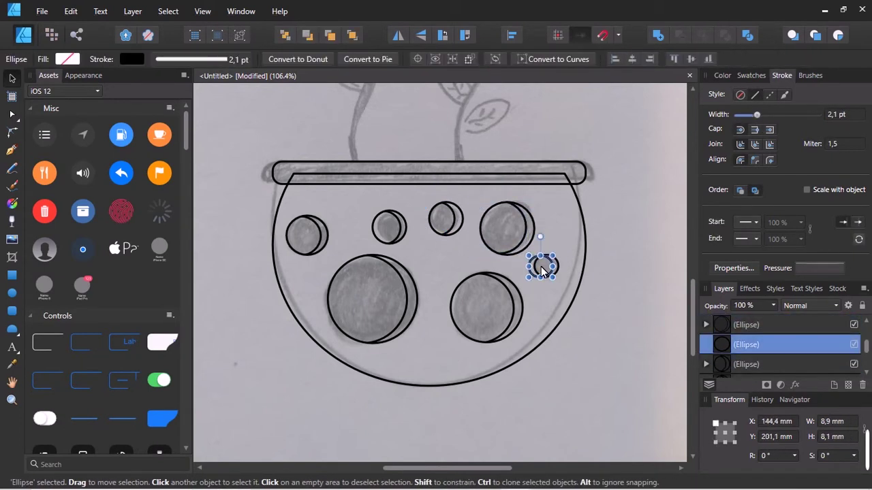
click(623, 350)
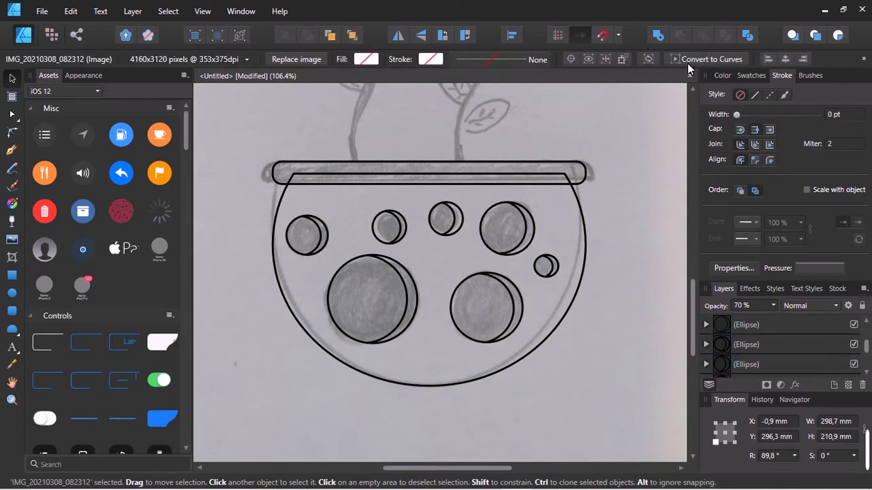
Fill the large lower-left dot circle bright red with a dark red outline
click(407, 272)
click(722, 76)
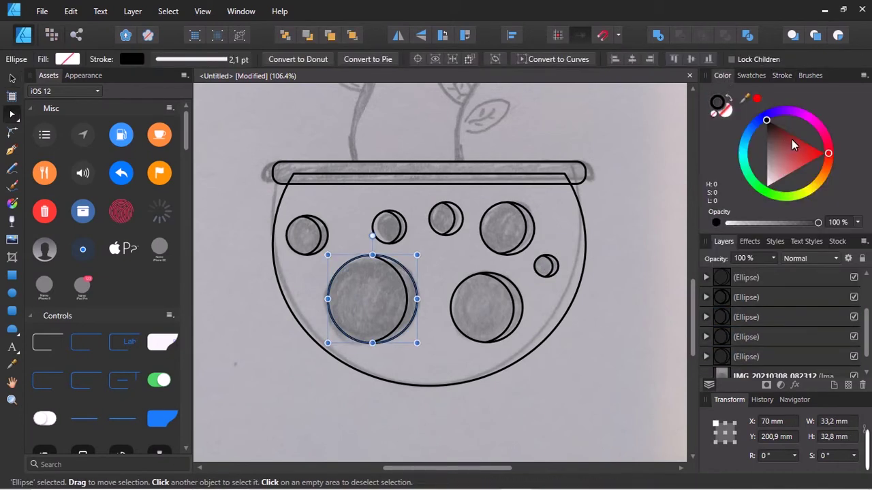
drag(788, 147, 800, 160)
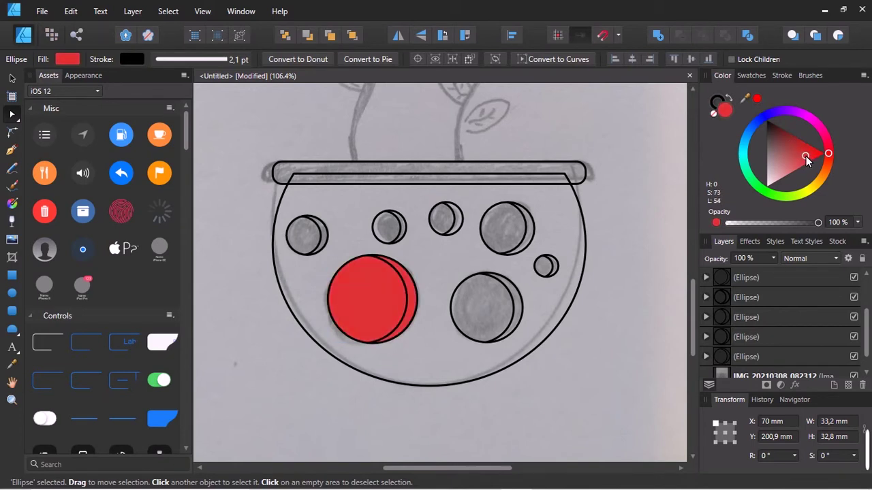
click(713, 112)
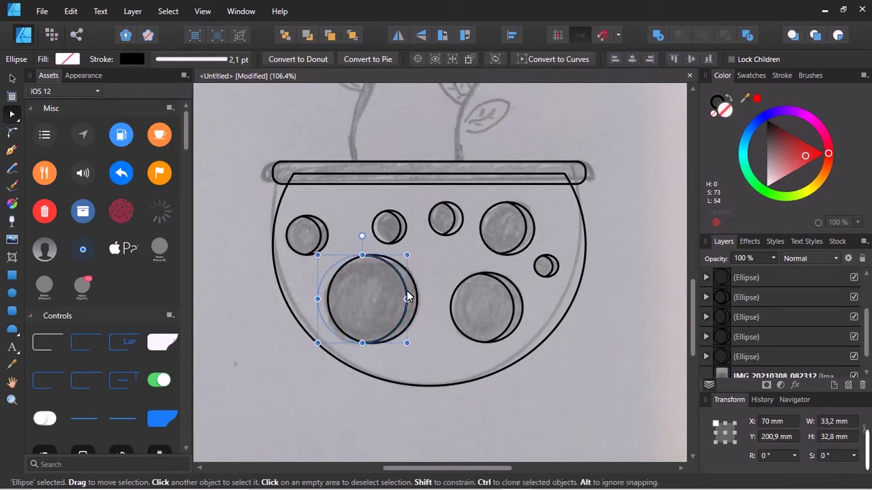
drag(805, 157, 812, 156)
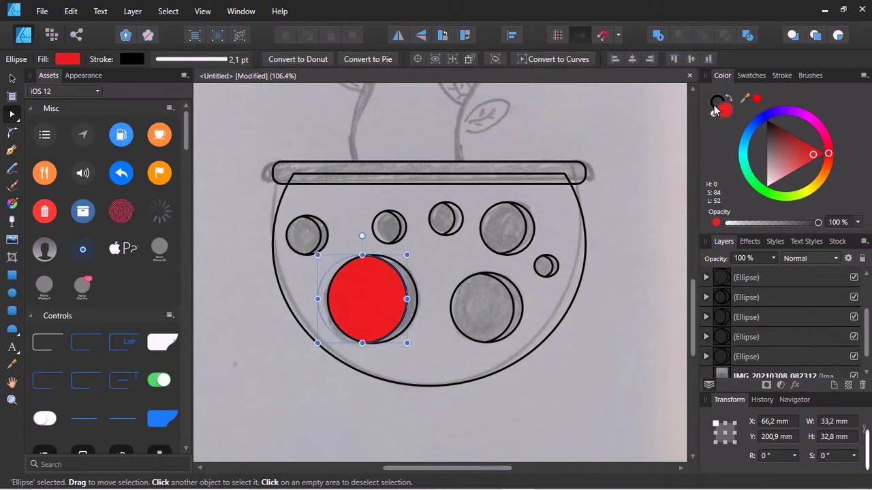
click(717, 102)
click(787, 141)
click(728, 99)
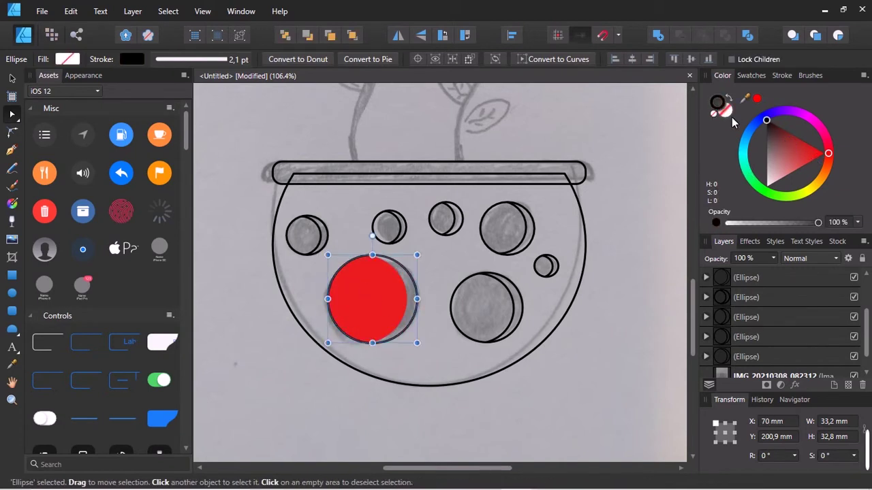
click(795, 140)
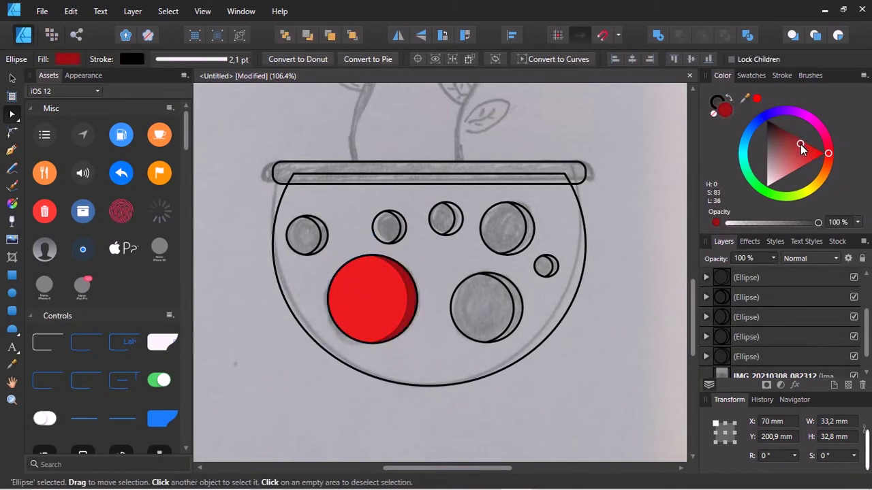
drag(795, 141, 804, 149)
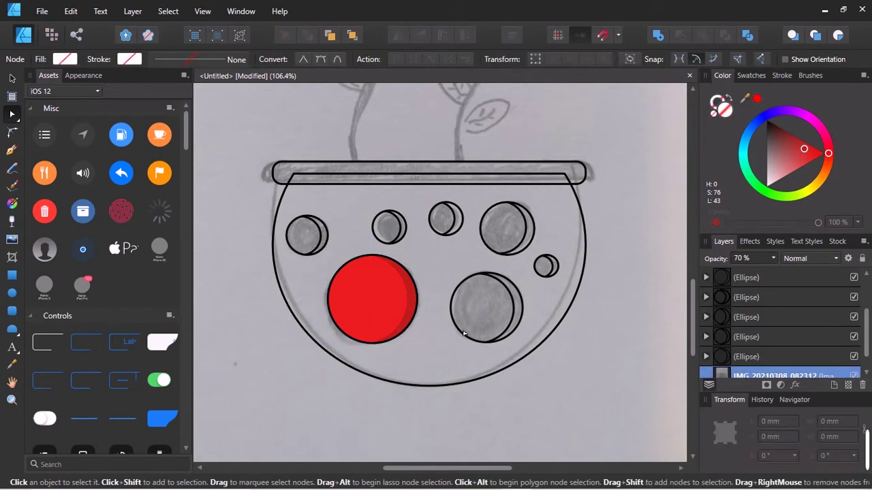
click(522, 306)
Fill the lower-right dot circle with red sampled from the first dot
click(451, 306)
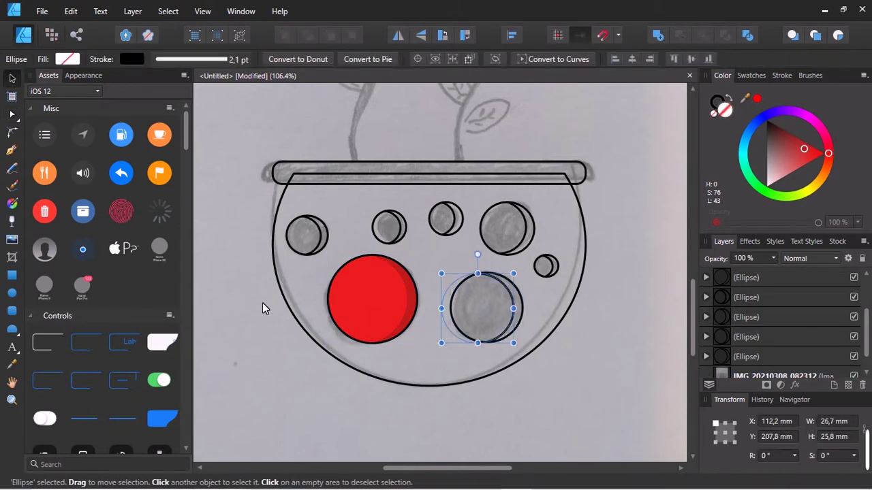
click(12, 365)
click(372, 300)
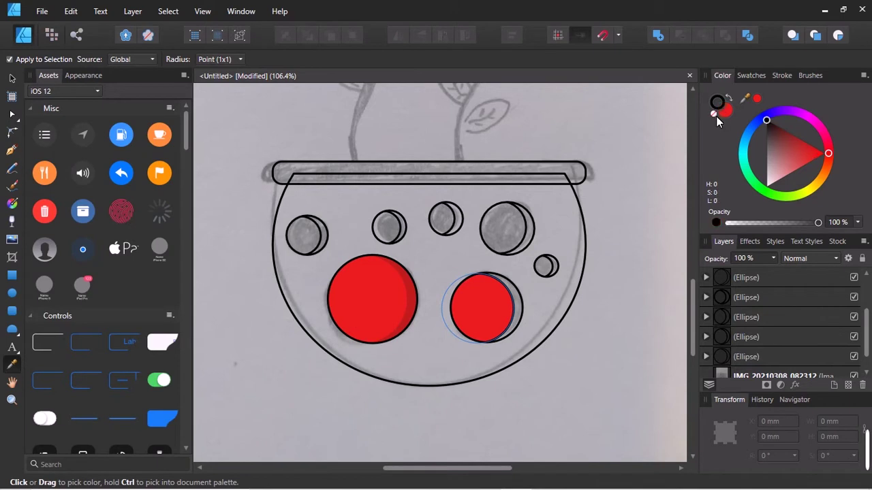
click(714, 115)
click(13, 79)
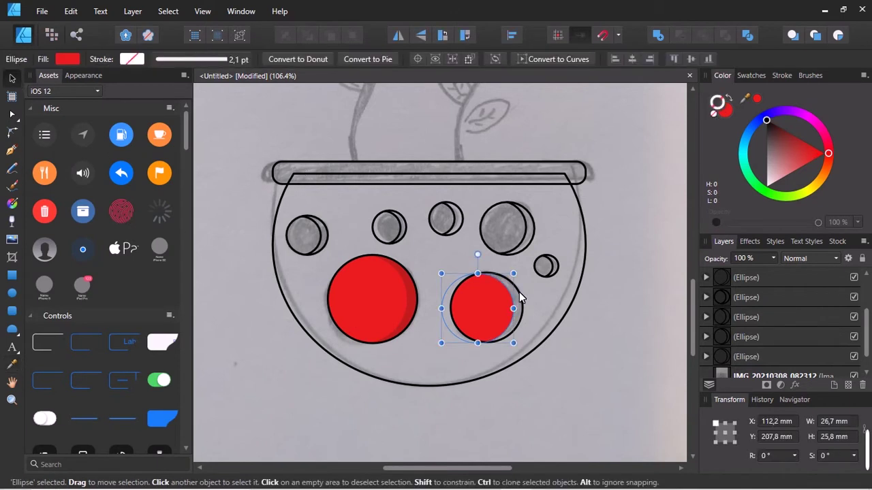
click(13, 365)
drag(468, 292, 422, 313)
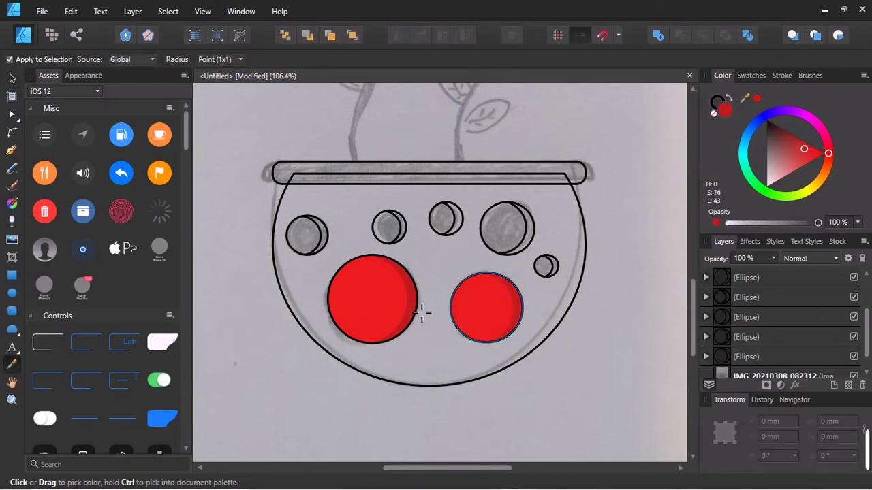
key(v)
Sample red onto the small upper-left dot circle, undoing an accidental move
click(305, 233)
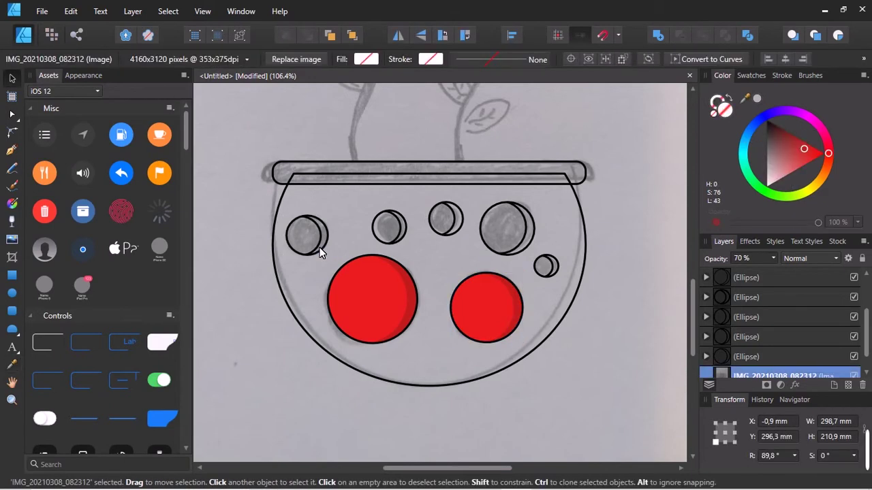
click(298, 252)
drag(307, 235, 328, 243)
key(i)
click(344, 307)
key(v)
key(i)
click(389, 318)
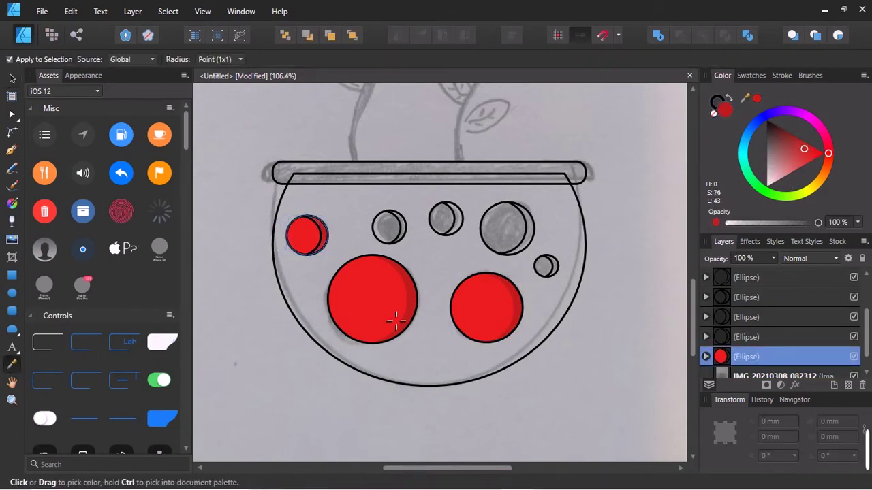
key(v)
key(ctrl+z)
key(ctrl+z)
Sample red onto the second small dot circle, undoing the stray outline change
click(606, 134)
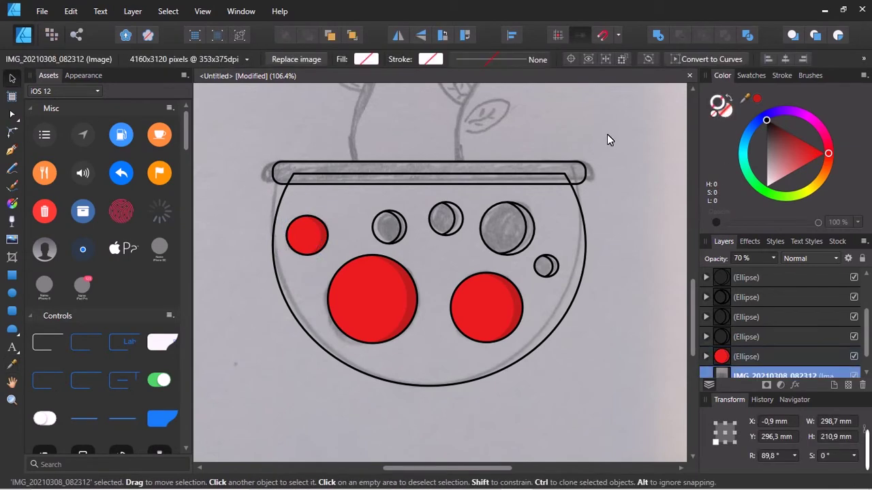
click(391, 228)
key(i)
click(313, 236)
key(ctrl+z)
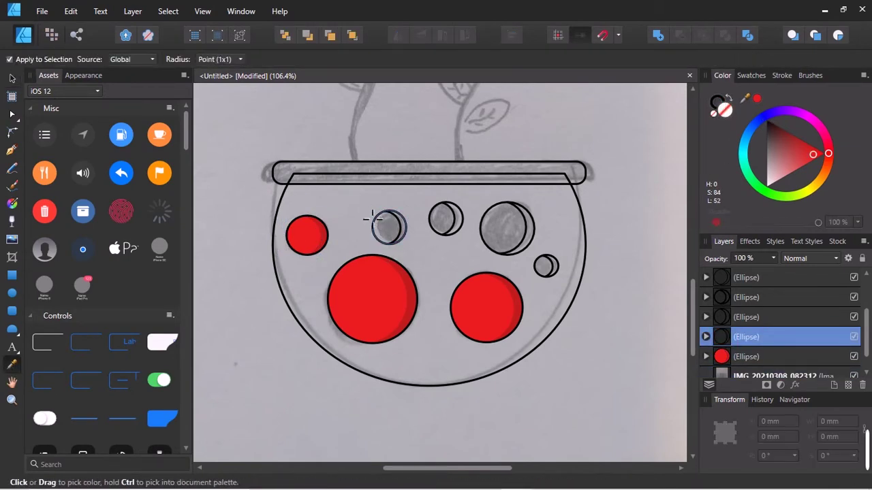
key(v)
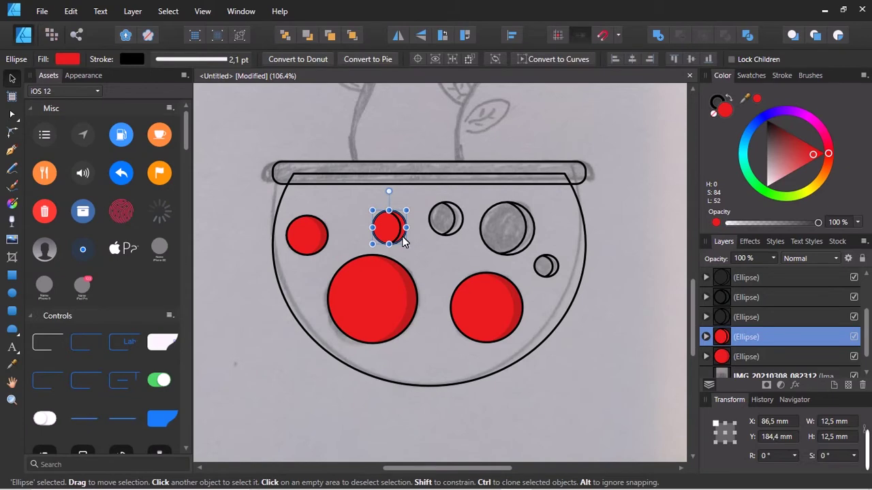
key(ctrl+z)
key(ctrl+z)
Reselect the small red circle and check its outline colour
key(i)
click(306, 234)
key(v)
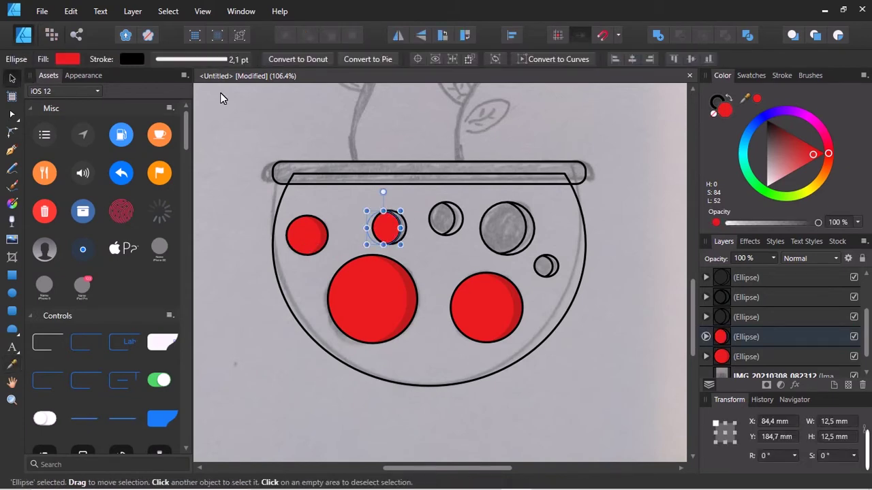
click(400, 240)
key(i)
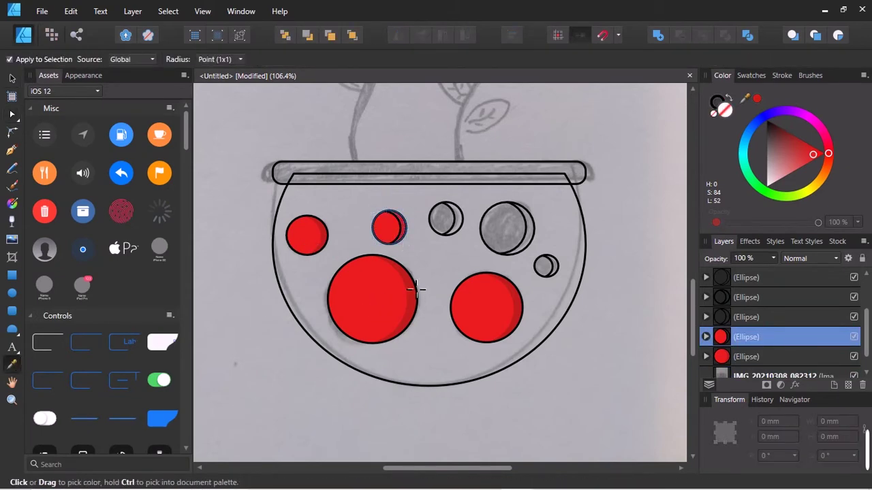
key(v)
click(714, 107)
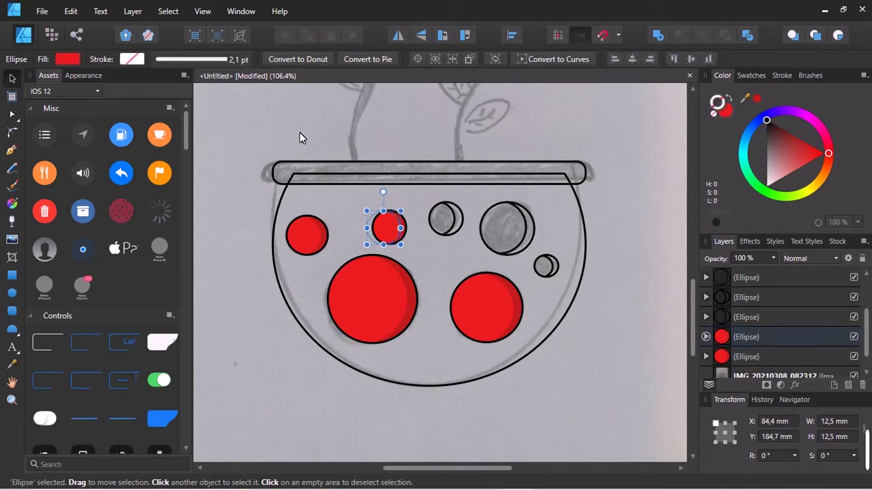
Fill the next top-row grey dot with the brighter sampled red
click(444, 234)
key(i)
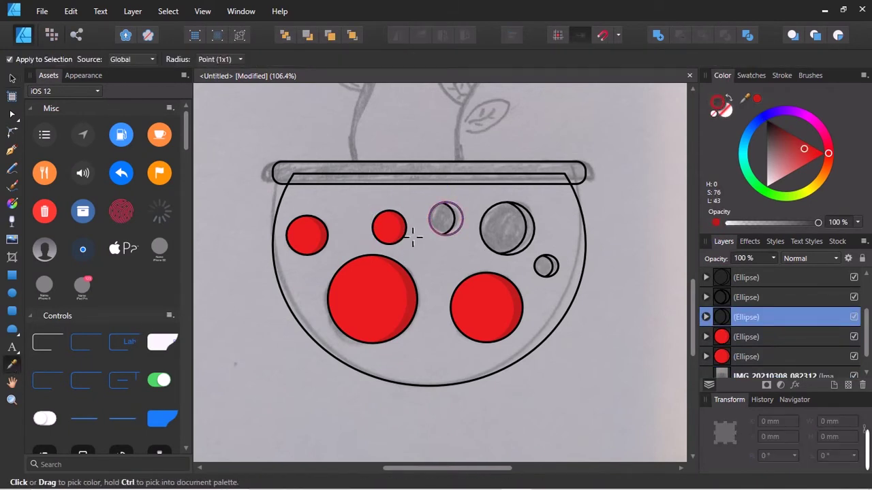
click(725, 113)
click(526, 310)
key(v)
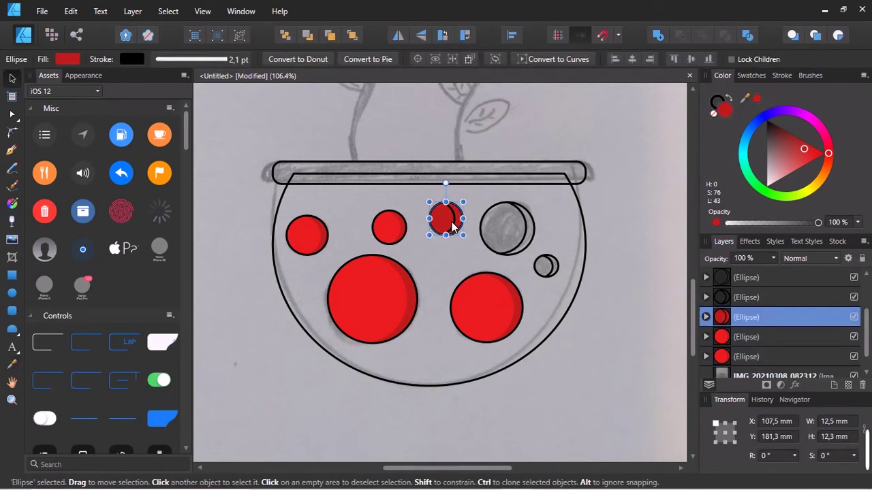
key(i)
click(308, 242)
key(v)
click(322, 119)
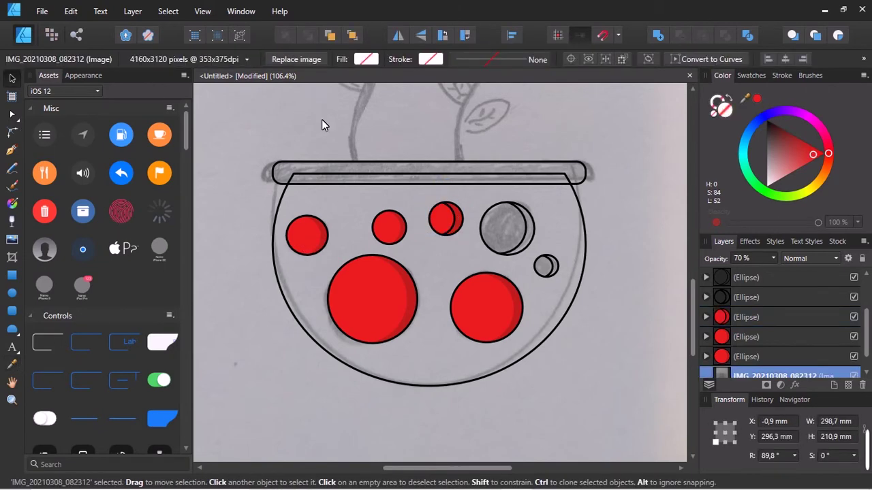
click(448, 220)
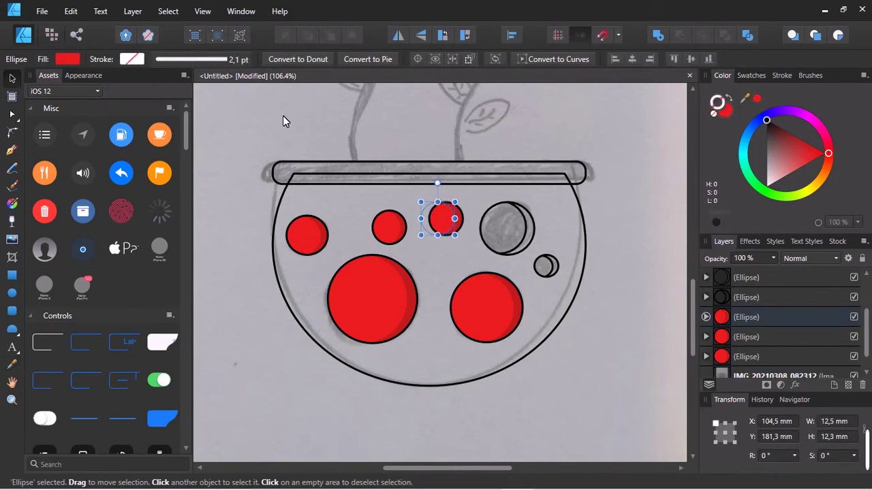
Fill the upper-right grey dot circle with the same bright red
click(506, 228)
click(520, 211)
key(i)
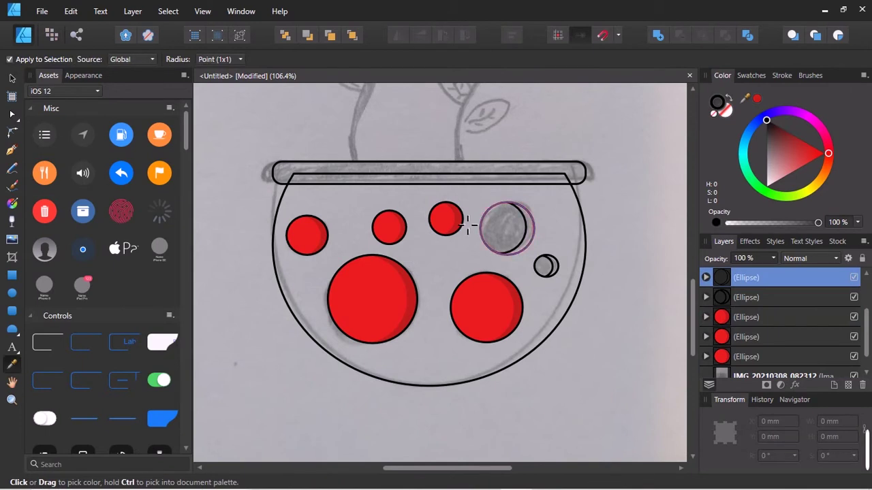
click(527, 310)
key(v)
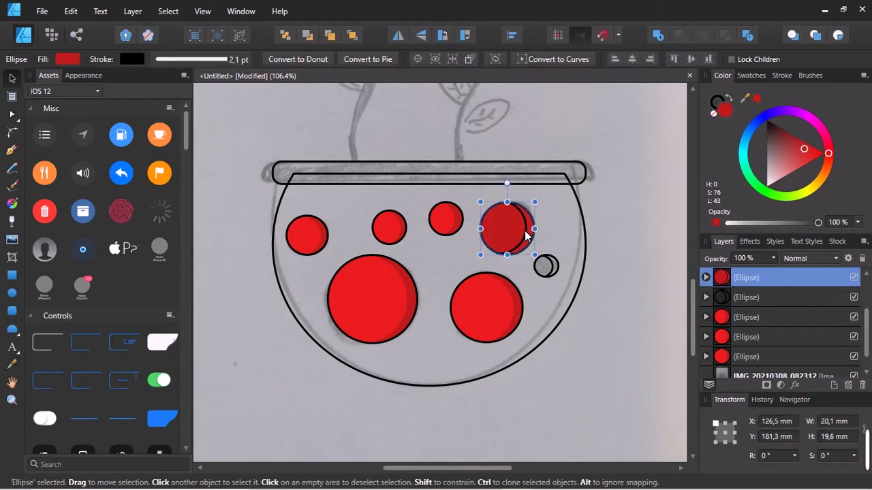
key(i)
click(398, 240)
key(v)
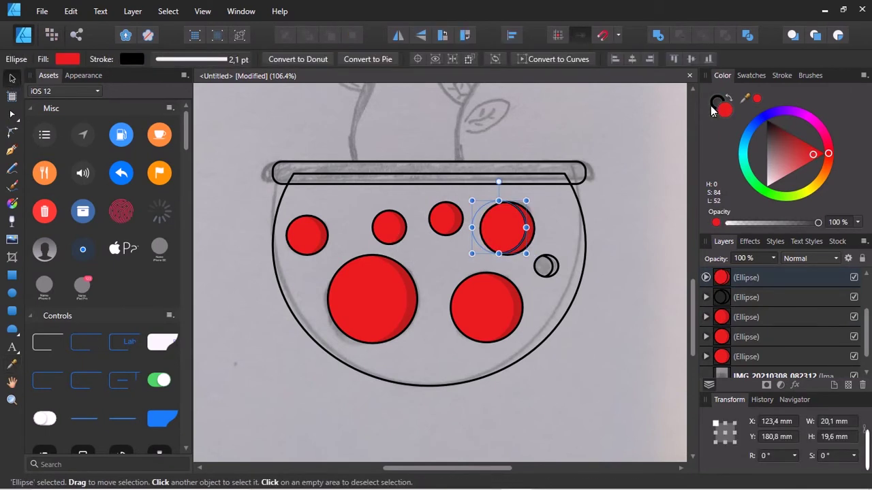
Give the last small grey dot red sampled from a large dot, then zoom out
click(336, 146)
click(545, 273)
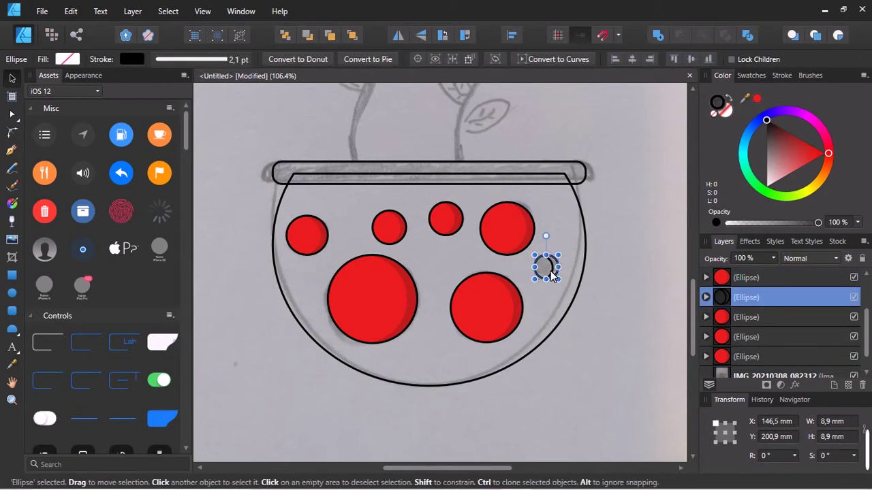
key(i)
click(491, 325)
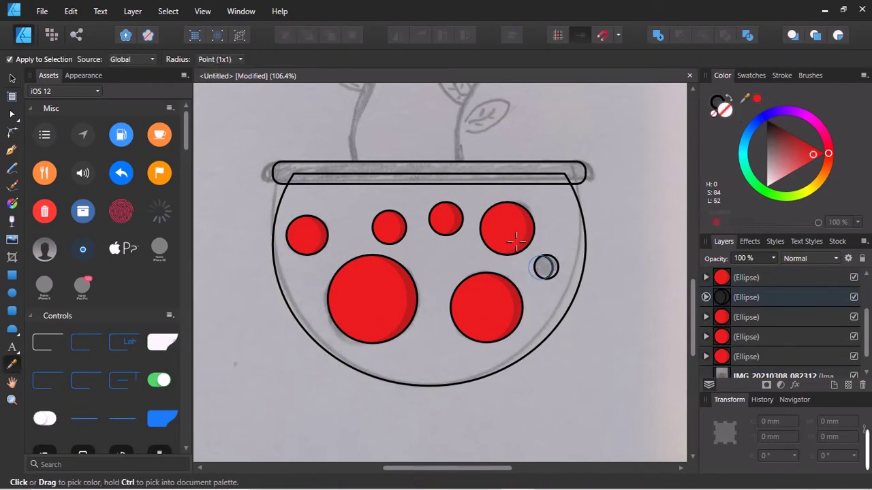
click(726, 111)
key(v)
ctrl+scroll(565, 282, up, 5)
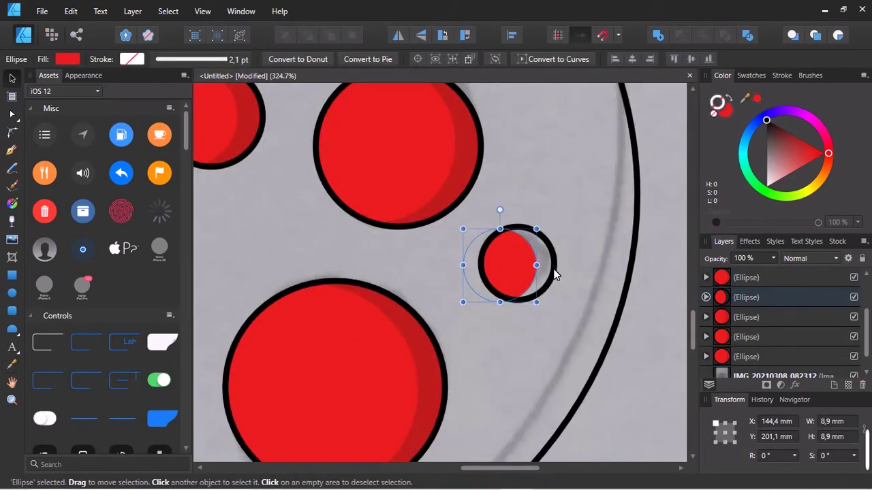
click(12, 365)
ctrl+scroll(424, 357, down, 5)
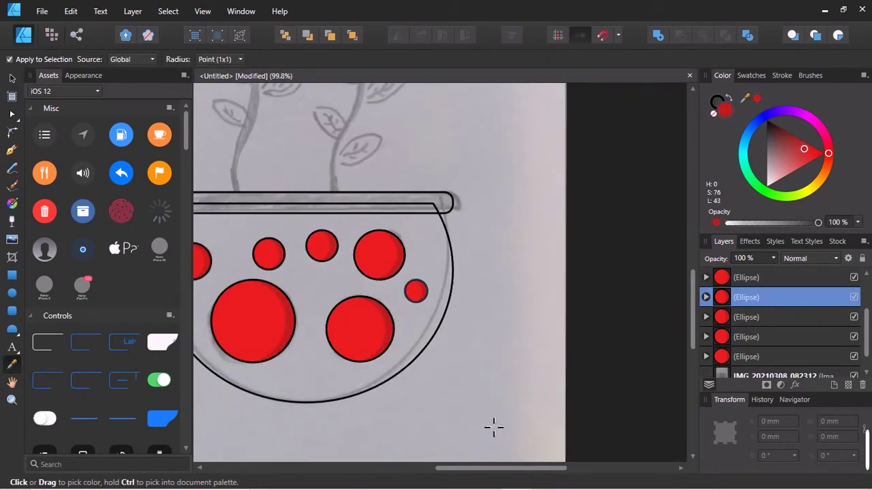
ctrl+scroll(412, 353, down, 2)
ctrl+scroll(411, 352, down, 2)
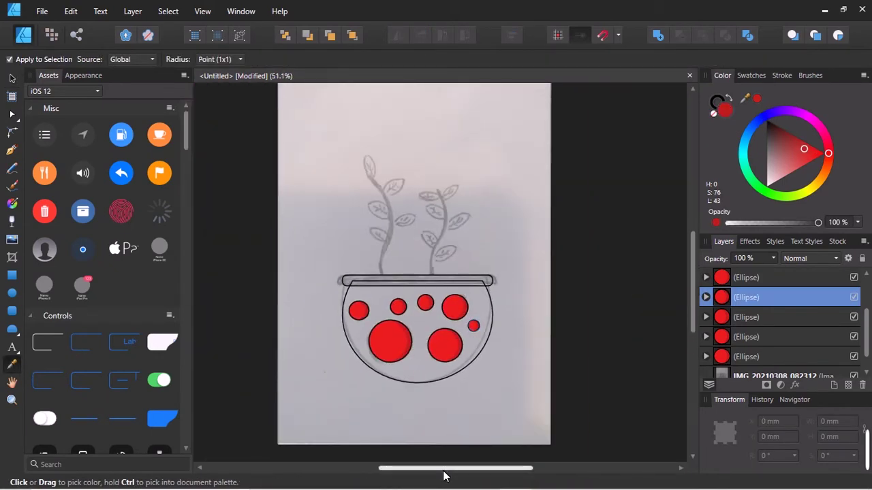
Select the bowl shape, try a red fill on it, then undo
drag(443, 476, 425, 476)
click(11, 78)
key(ctrl+d)
click(523, 325)
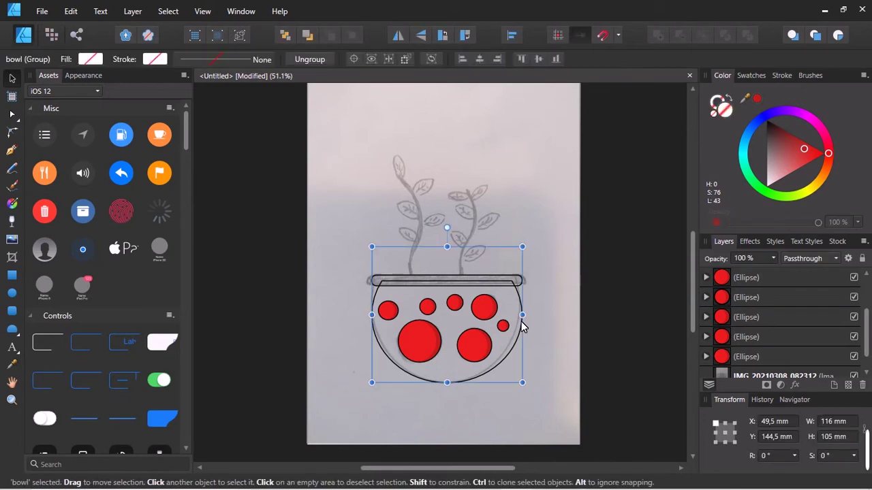
click(807, 158)
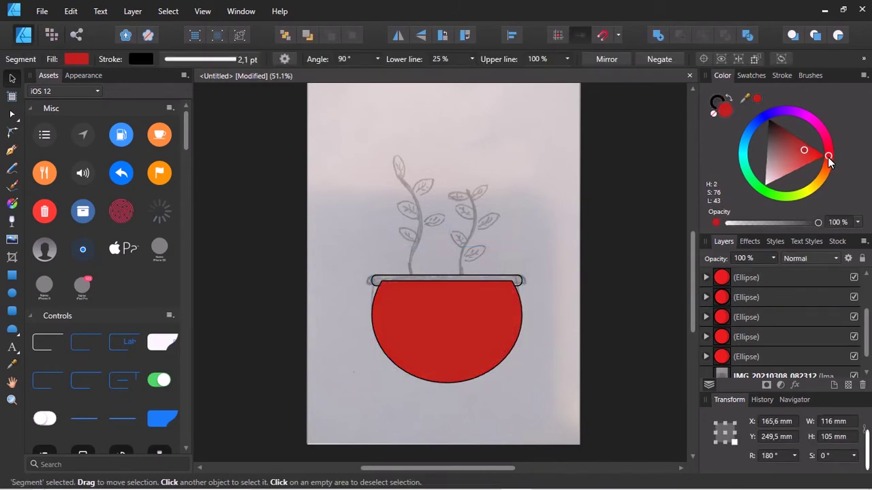
key(ctrl+z)
Fill the pot's rim with a muted blue and move it forward one level
click(513, 279)
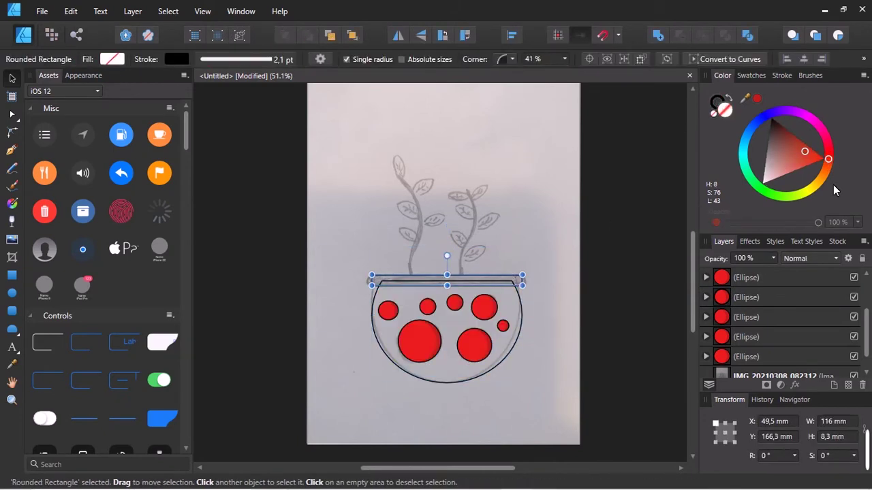
mouse_move(828, 159)
mouse_down()
mouse_move(827, 167)
mouse_move(763, 120)
mouse_up()
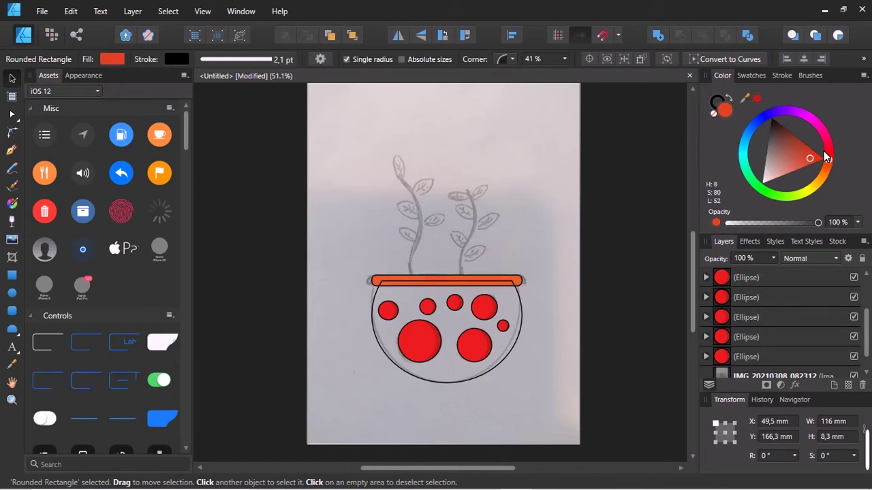
click(782, 151)
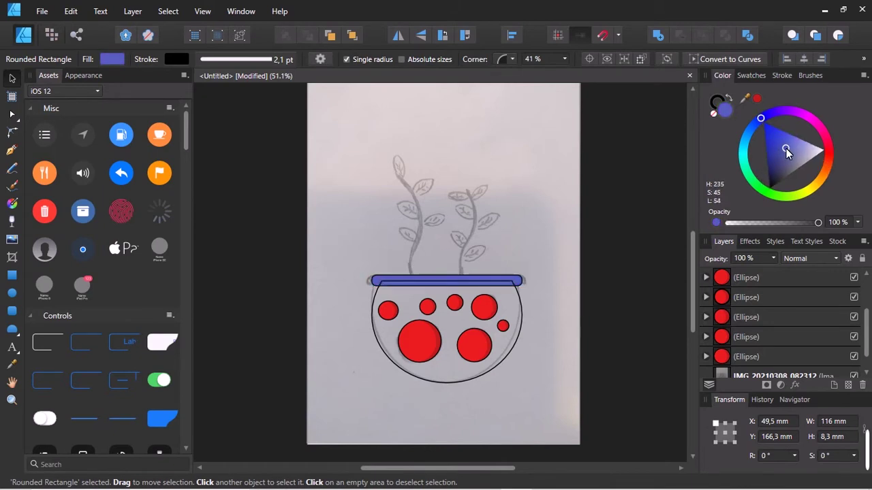
right_click(508, 279)
click(690, 150)
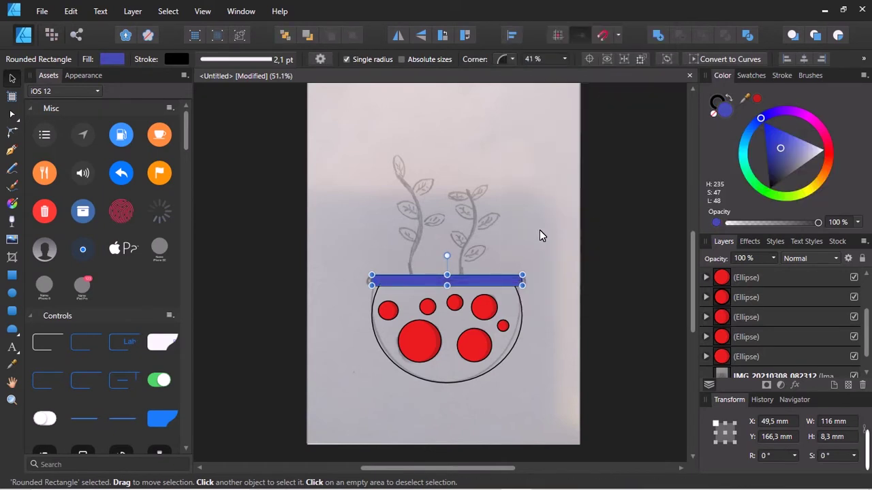
Group the seven red dot layers into one group
click(540, 231)
click(519, 306)
click(740, 338)
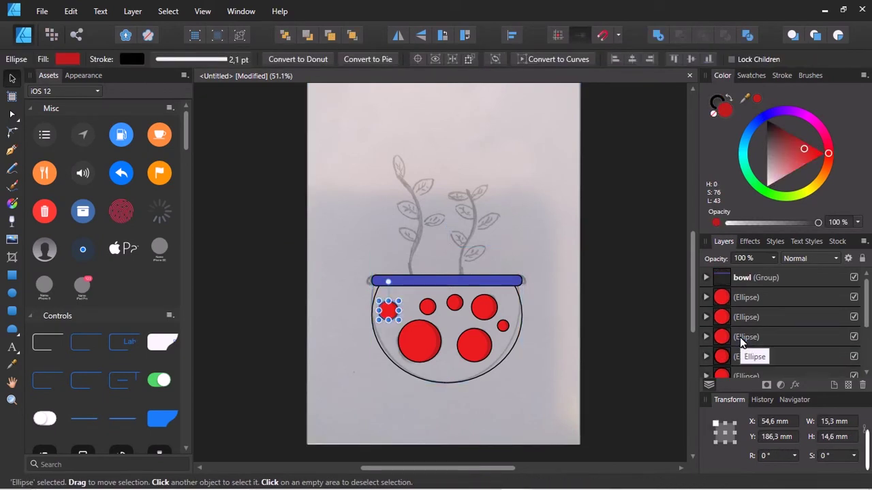
click(744, 341)
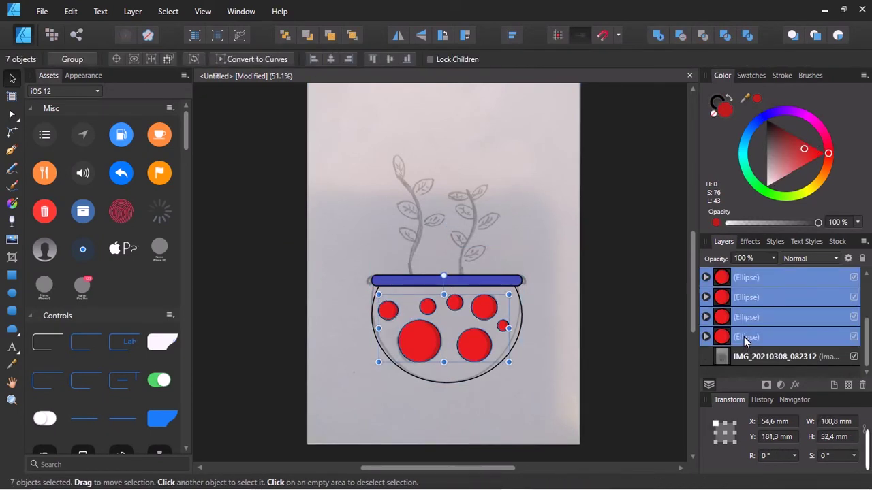
key(ctrl+g)
Fill the bowl shape with the rim's blue using the Color Picker
click(469, 335)
key(i)
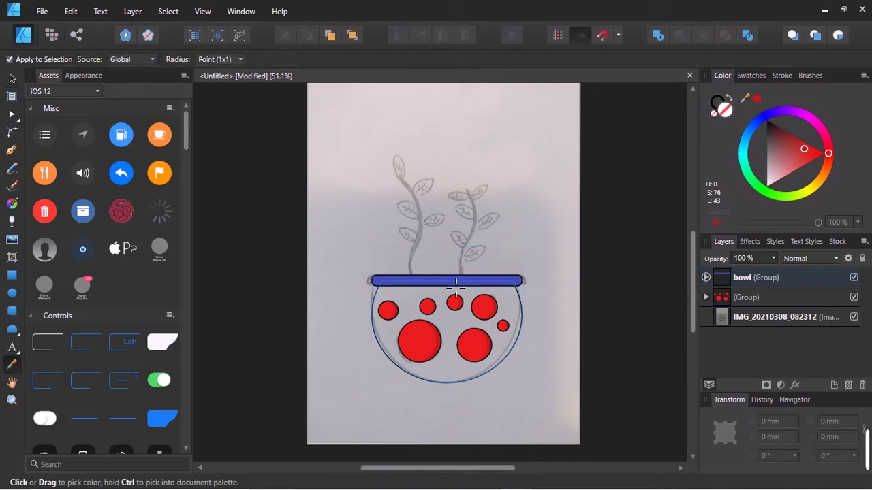
click(449, 281)
click(12, 78)
Drag the red dot group into the bowl shape to clip it inside
click(706, 277)
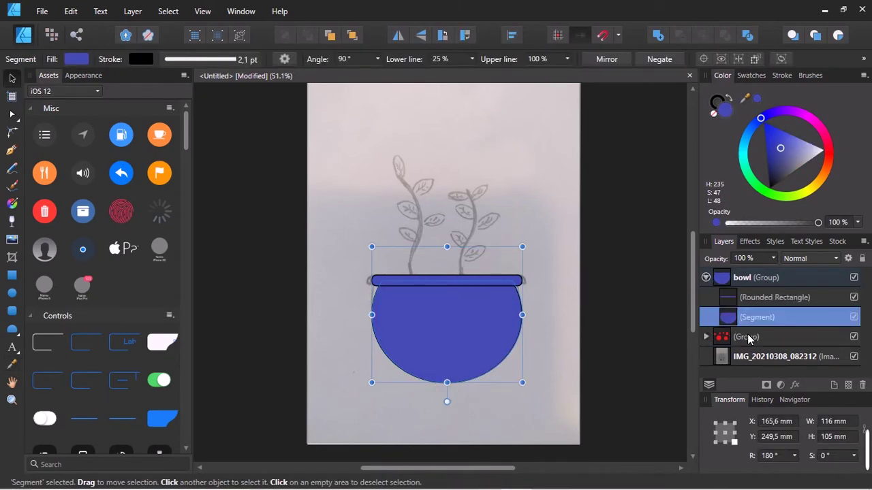
click(747, 335)
drag(745, 336, 749, 318)
click(615, 304)
scroll(547, 329, up, 2)
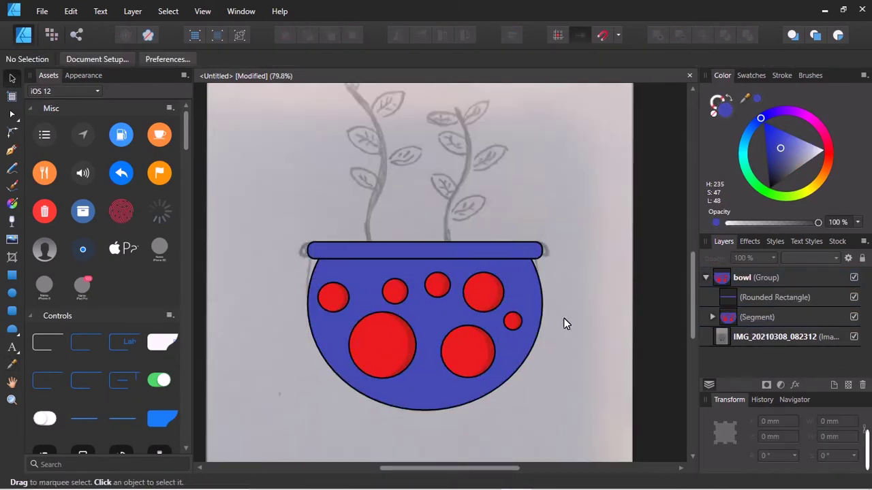
Duplicate the rim slightly lower, widen the copy to 134.3 mm, and nest it
click(500, 250)
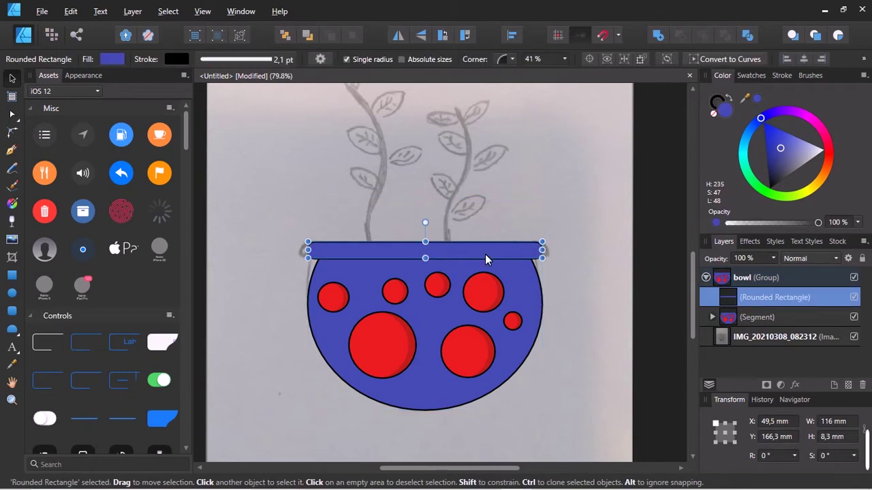
drag(486, 259, 489, 267)
drag(542, 266, 564, 265)
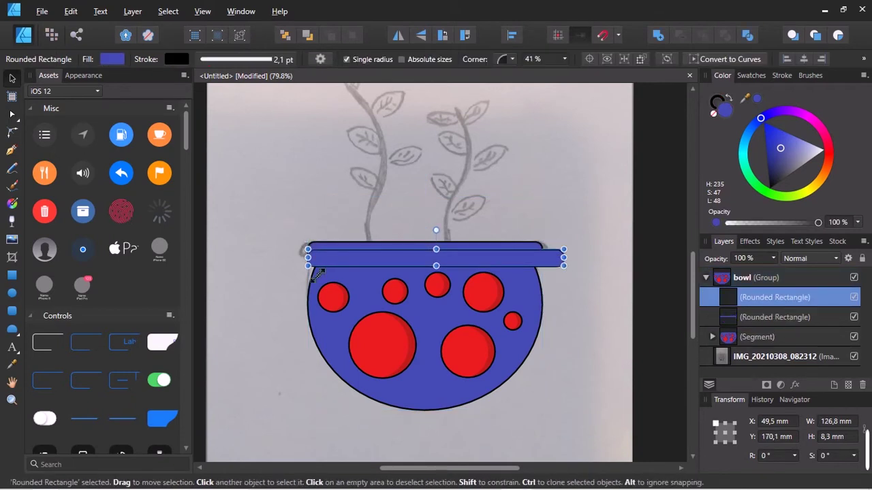
drag(749, 298, 746, 314)
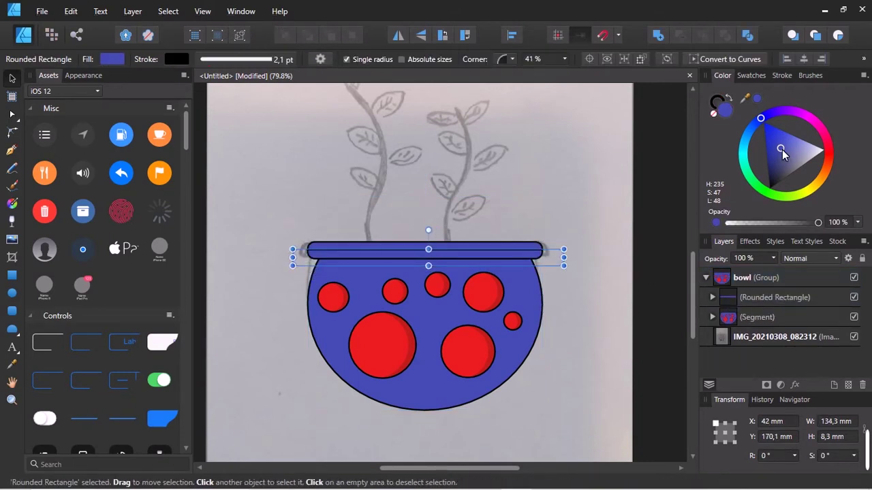
click(713, 110)
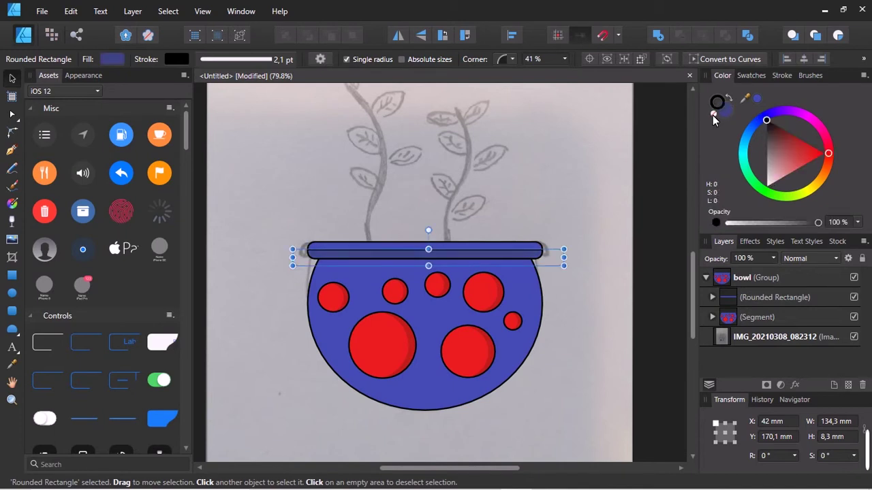
Duplicate the bowl shifted left and delete the dots from the copy
click(657, 133)
double_click(537, 287)
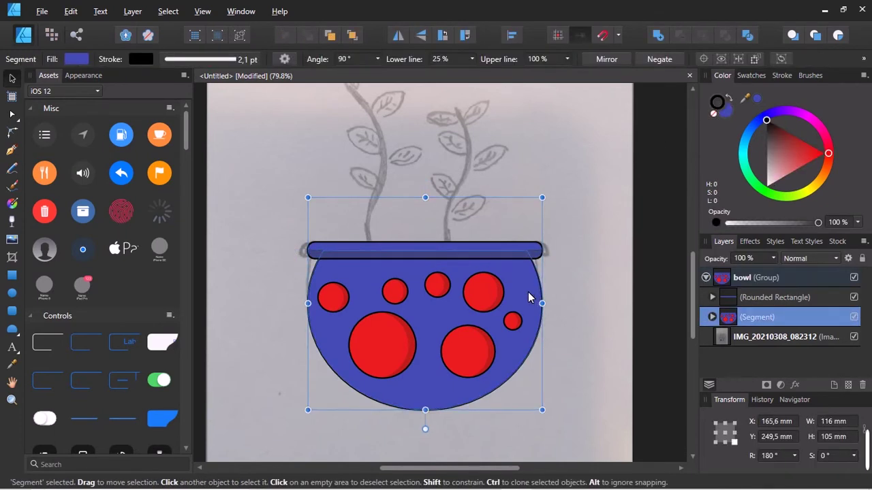
drag(528, 292, 511, 291)
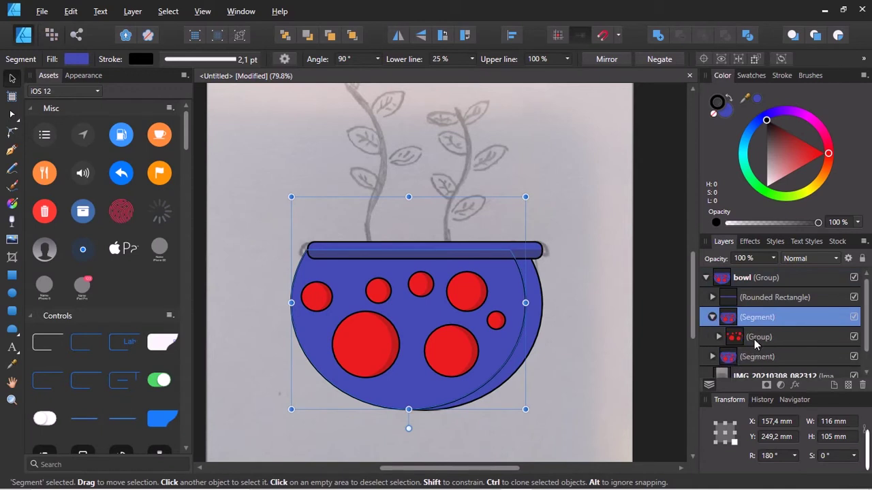
click(755, 339)
key(Delete)
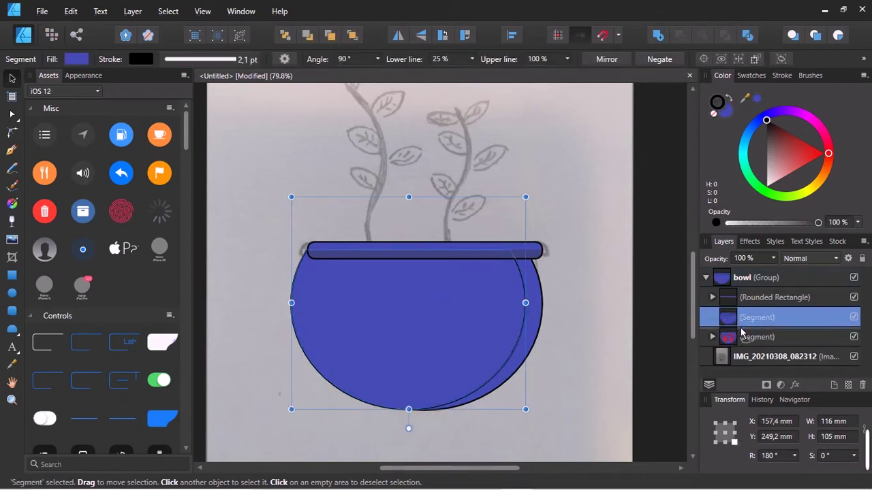
key(Delete)
Recolour the bowl copy with a sampled darker blue and move it to X 165.6 mm
key(i)
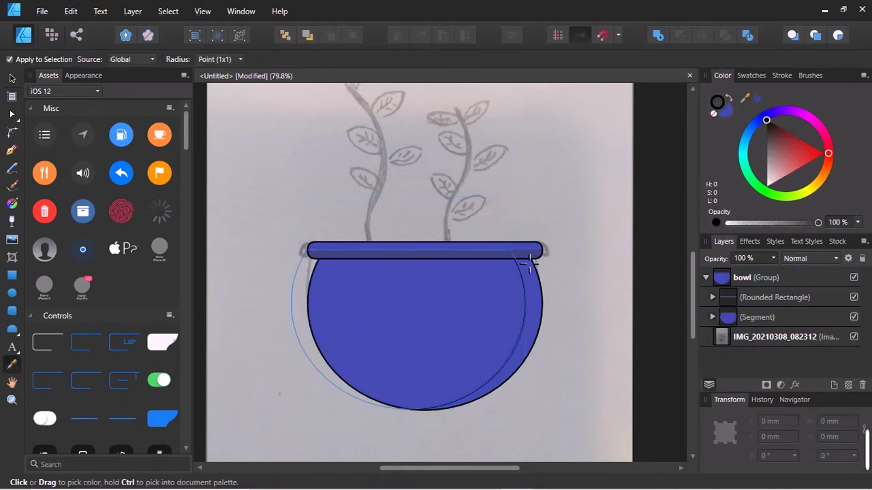
click(725, 113)
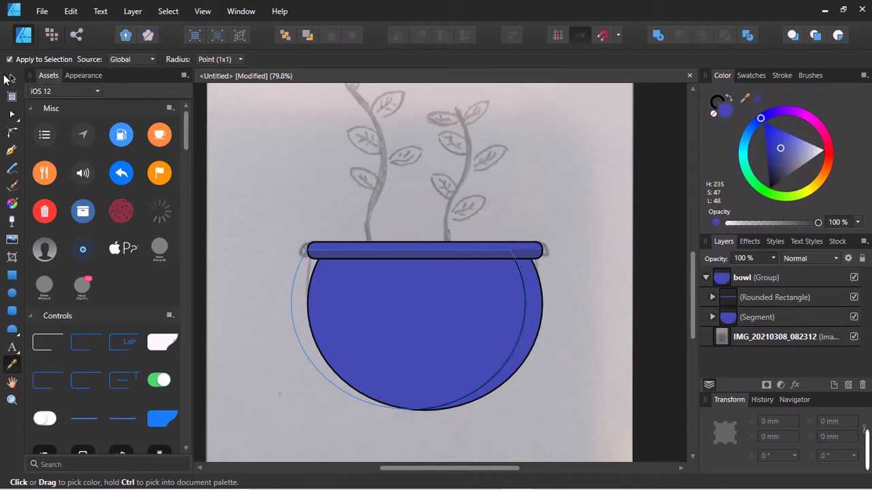
click(12, 78)
click(12, 364)
click(534, 262)
click(12, 78)
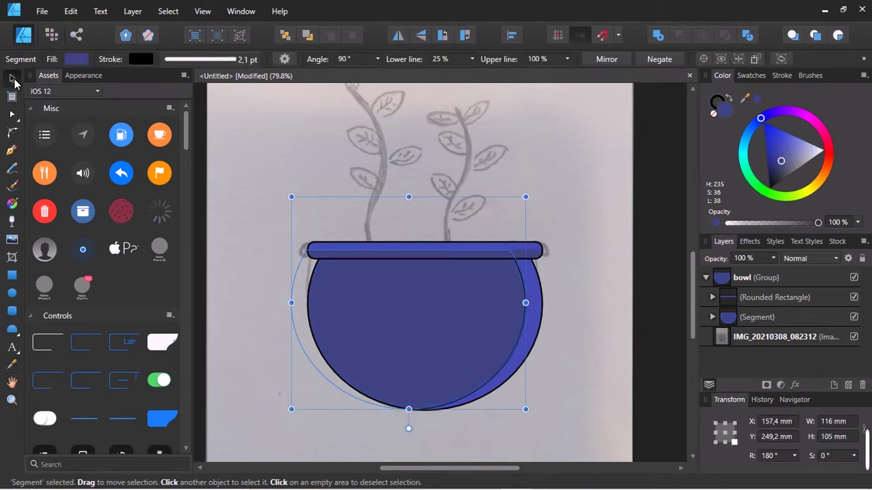
drag(506, 303, 541, 304)
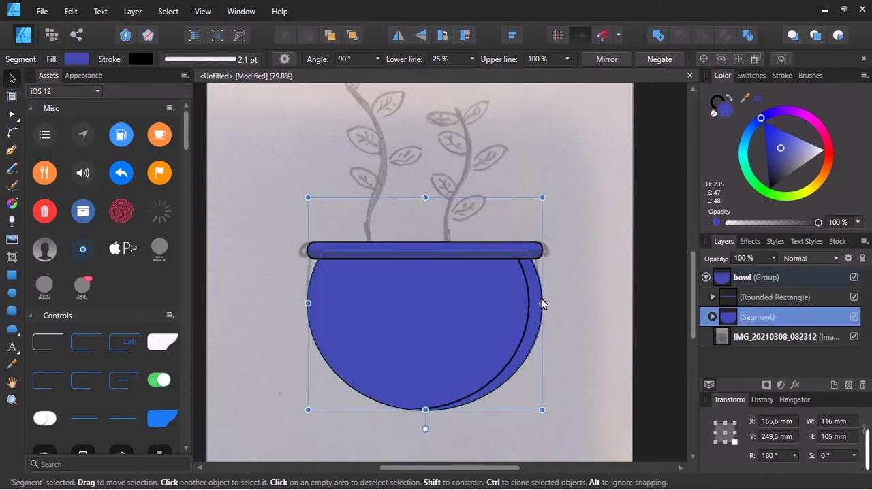
Clip the red dots group inside the inner bowl Segment in the Layers panel
click(712, 317)
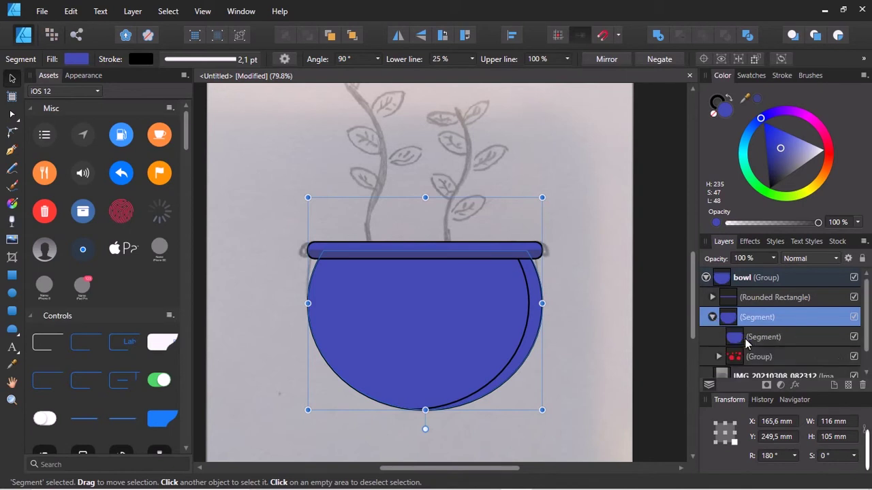
click(752, 357)
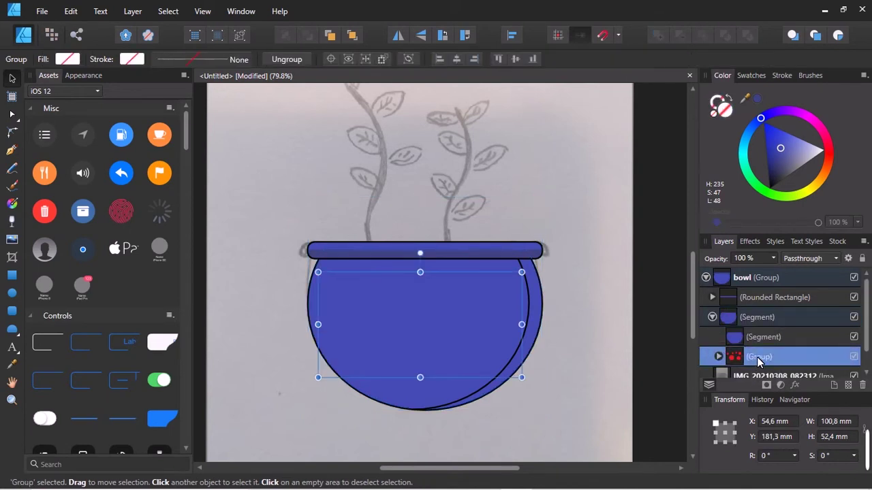
drag(752, 356, 760, 336)
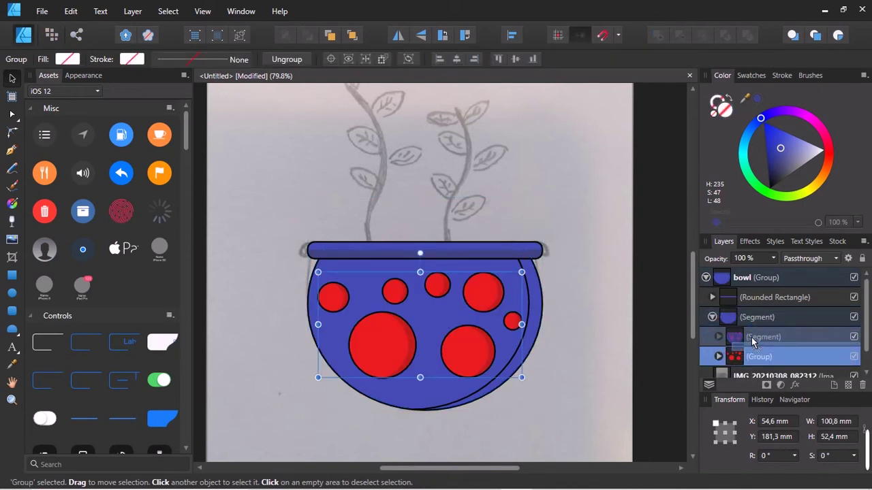
Select the outer bowl shape and sample its fill colour from the canvas
click(530, 323)
click(544, 313)
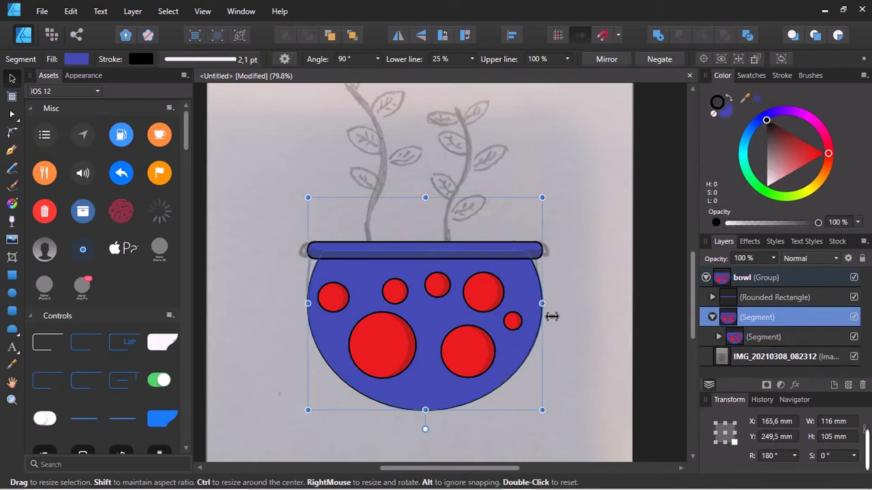
click(726, 114)
key(i)
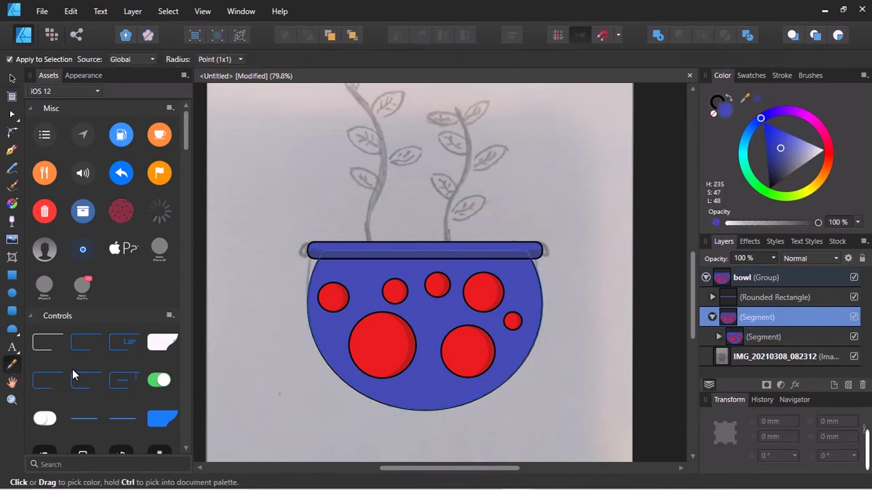
key(v)
click(774, 356)
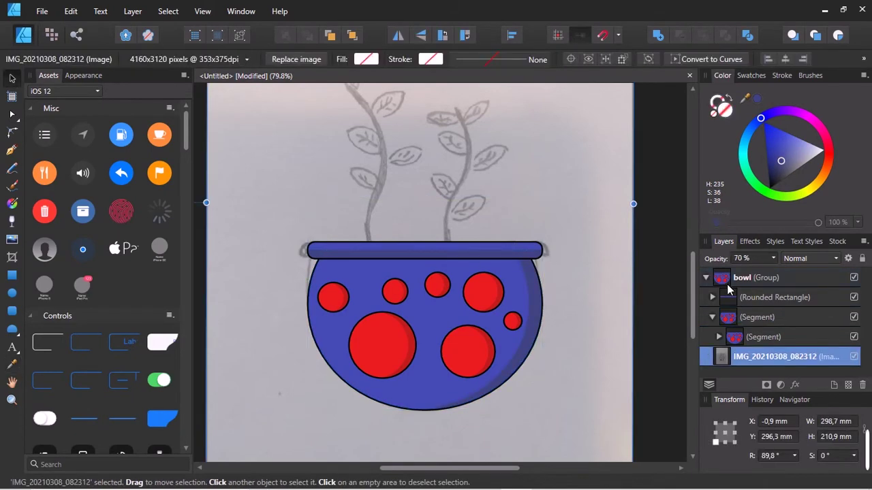
Select the whole bowl group, adjust it, and zoom out to view the pot
click(706, 277)
click(756, 278)
drag(497, 468, 479, 463)
scroll(479, 463, down, 2)
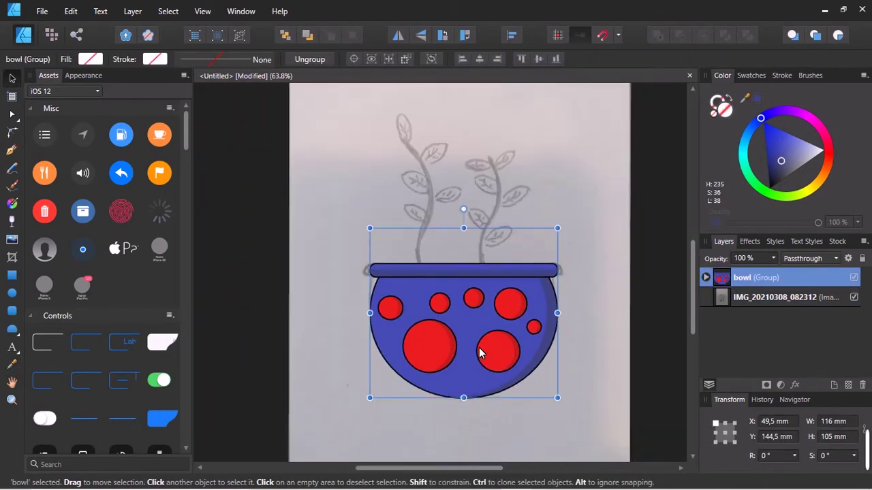
scroll(477, 443, down, 1)
click(477, 439)
Draw an unfilled ellipse left of the left stem and slightly widen it
scroll(477, 261, up, 1)
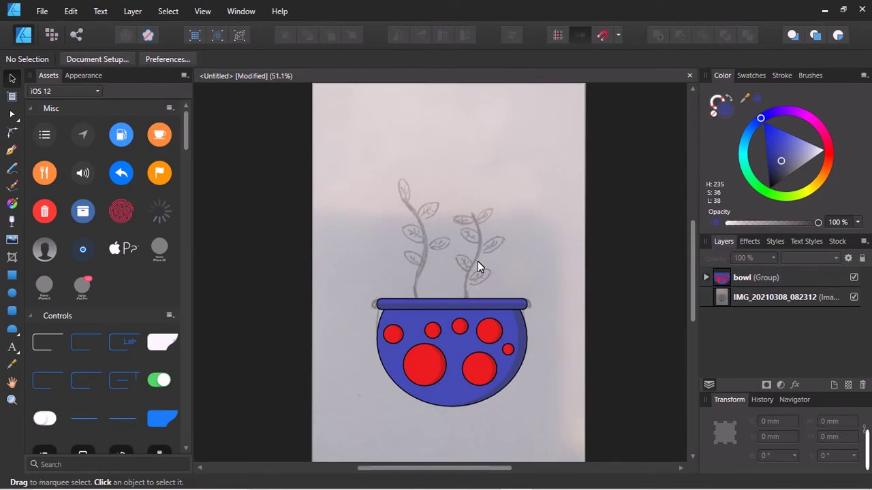
scroll(454, 273, up, 2)
scroll(467, 420, up, 2)
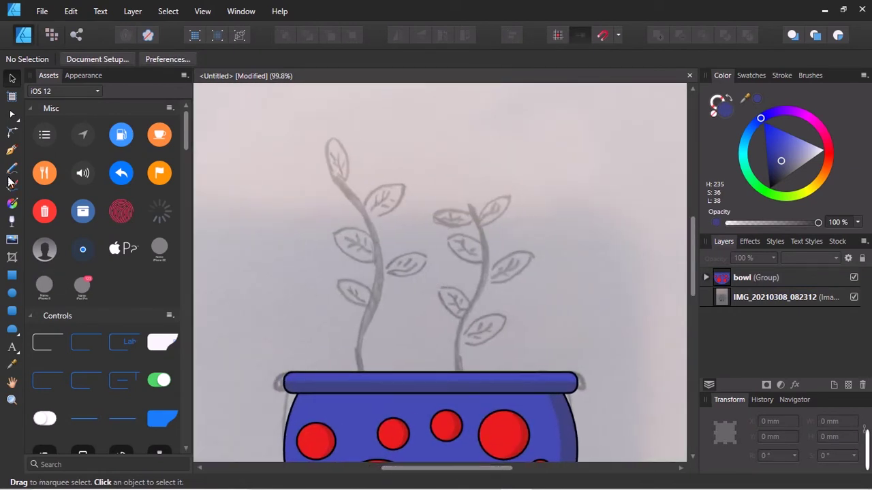
click(12, 150)
key(e)
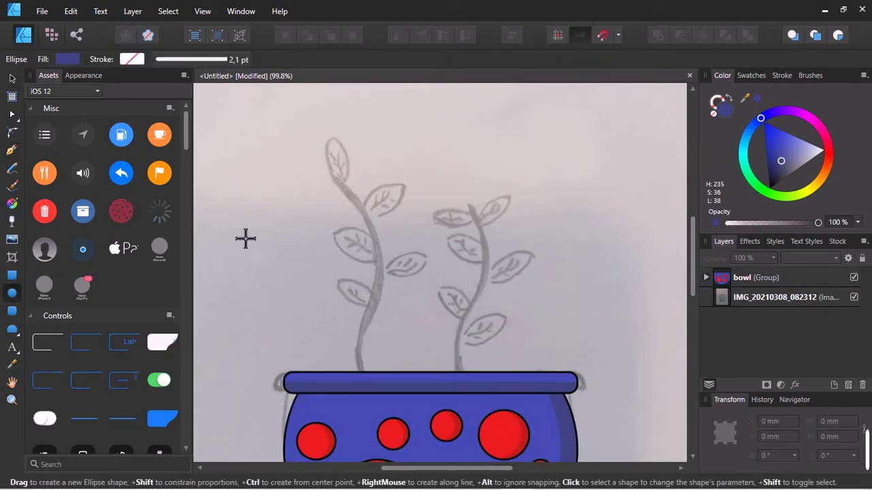
drag(231, 181, 296, 274)
click(715, 113)
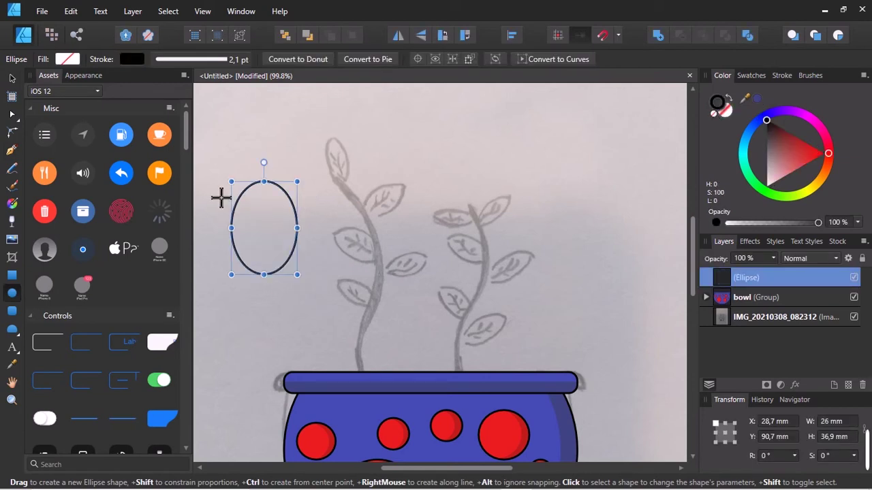
key(v)
drag(269, 222, 271, 222)
drag(300, 274, 310, 279)
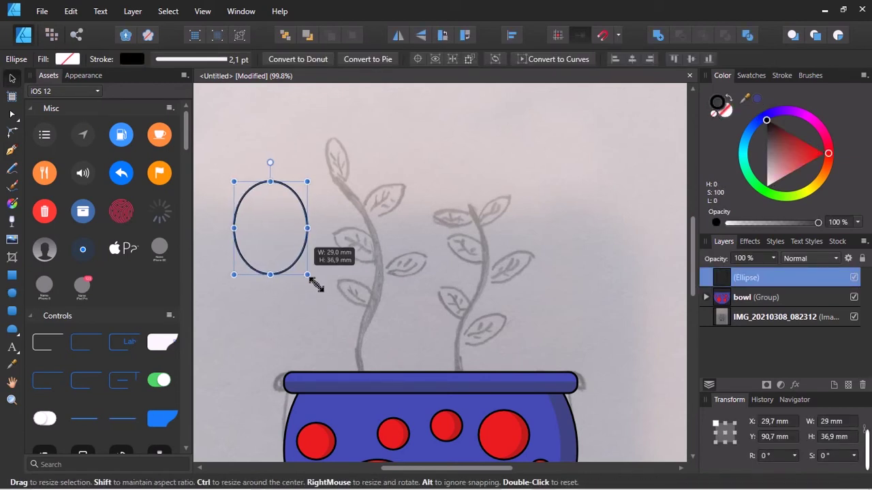
Divide the ellipse with an overlapping copy and delete both outer crescents, leaving a 16.9 × 29.4 mm lens
drag(285, 241, 305, 240)
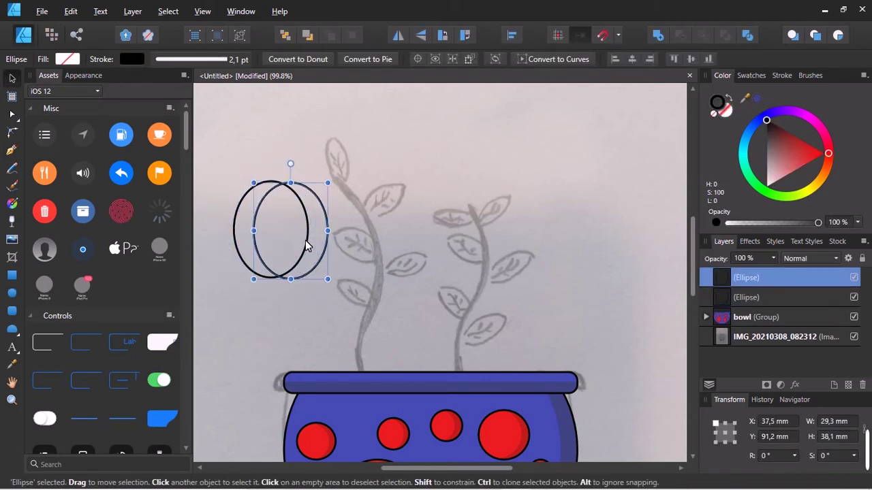
drag(217, 153, 337, 289)
click(747, 35)
click(434, 230)
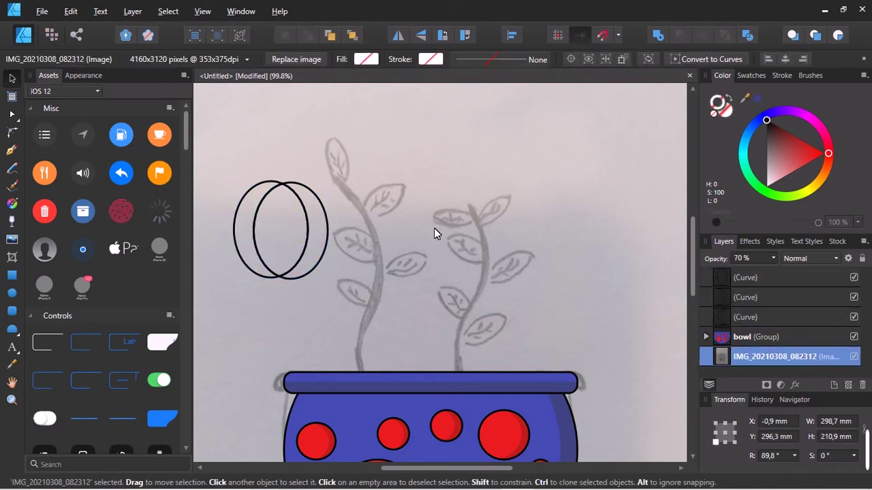
drag(326, 231, 360, 214)
key(Delete)
click(243, 243)
key(Delete)
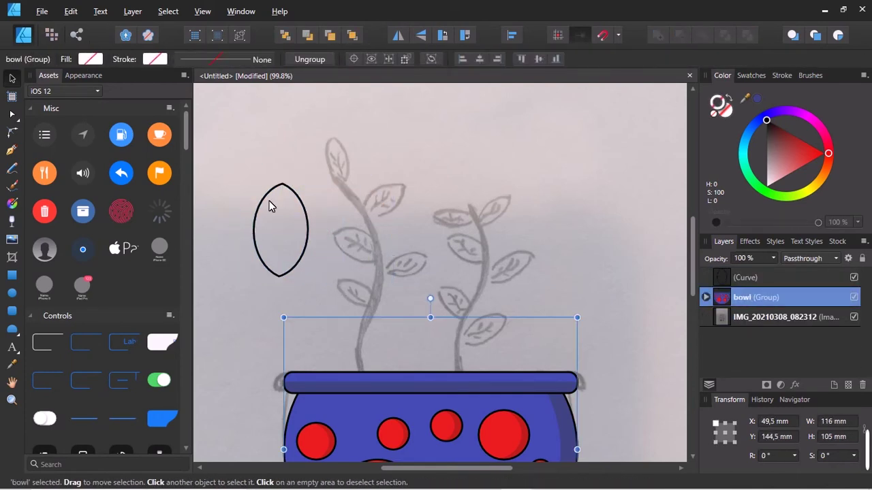
click(300, 271)
Shrink and tilt the lens about 46° like a leaf and fill it dark green
drag(308, 276, 300, 262)
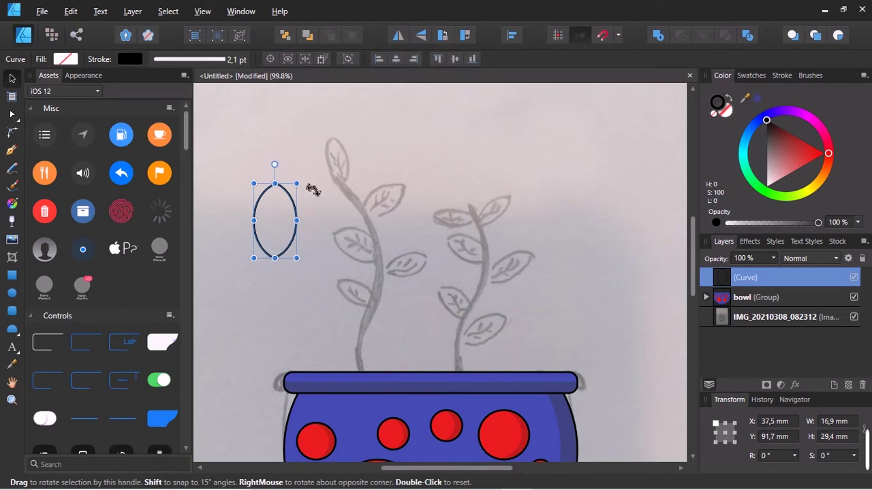
drag(313, 189, 305, 178)
drag(269, 204, 287, 231)
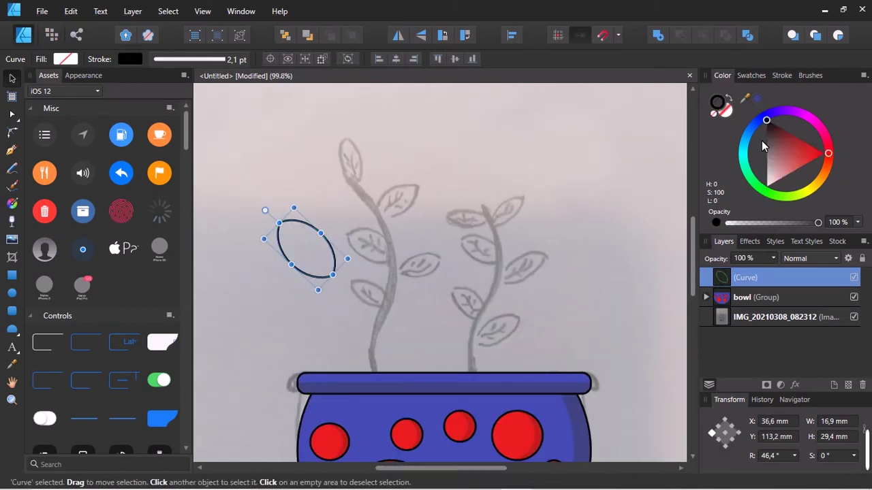
click(766, 192)
drag(800, 153, 793, 163)
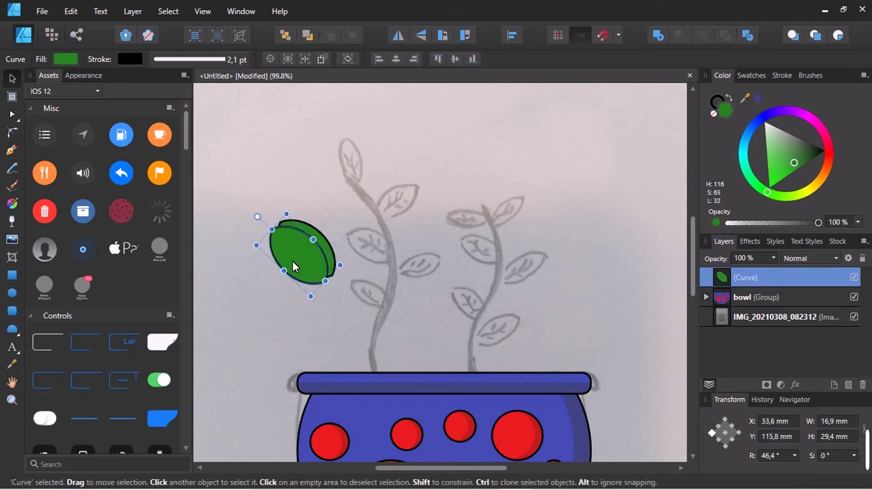
Duplicate the leaf, stretch the copy, and clip it inside the original for two-tone green
key(ctrl+j)
drag(318, 290, 334, 298)
drag(279, 223, 278, 229)
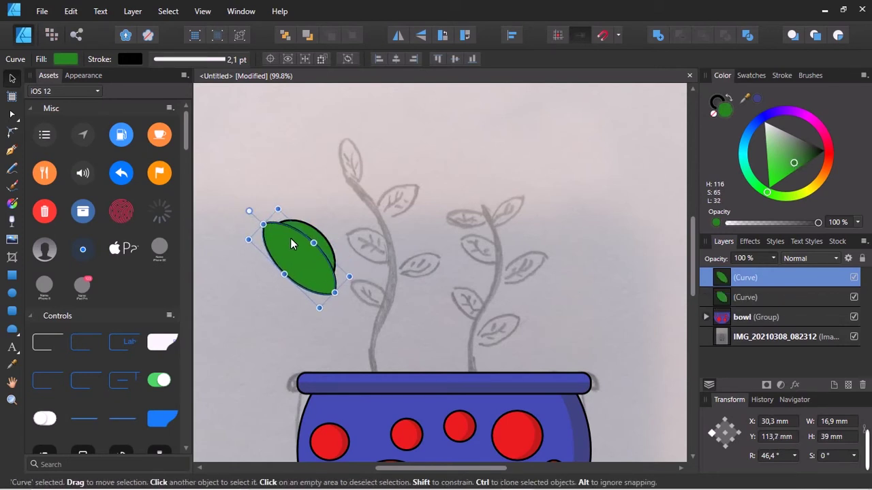
drag(745, 297, 722, 277)
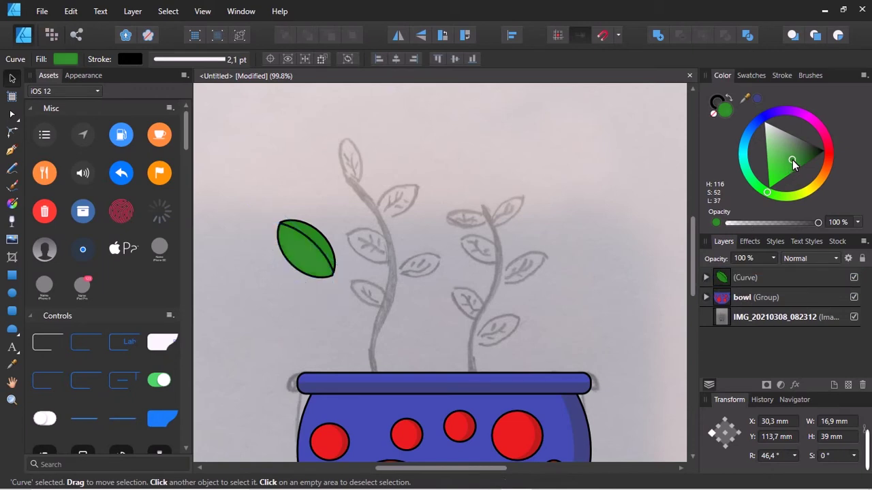
Give the leaf a black outline and nudge and rotate it slightly
click(715, 106)
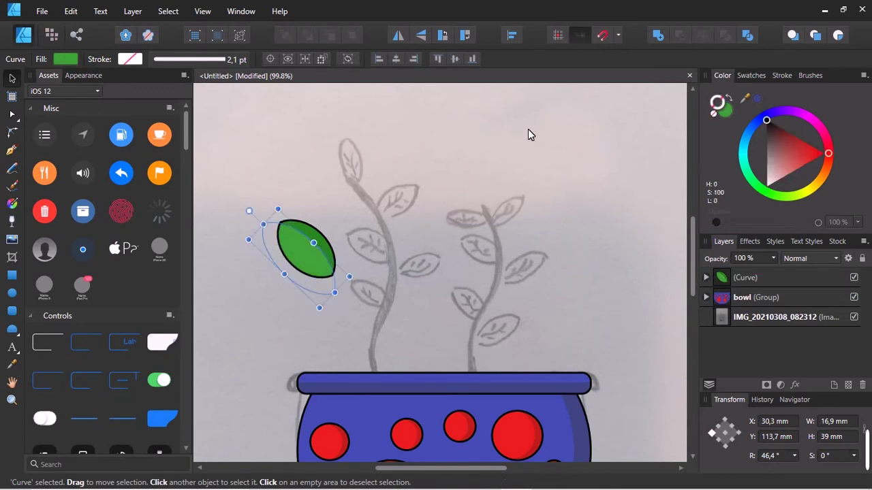
scroll(310, 240, up, 4)
drag(314, 241, 305, 252)
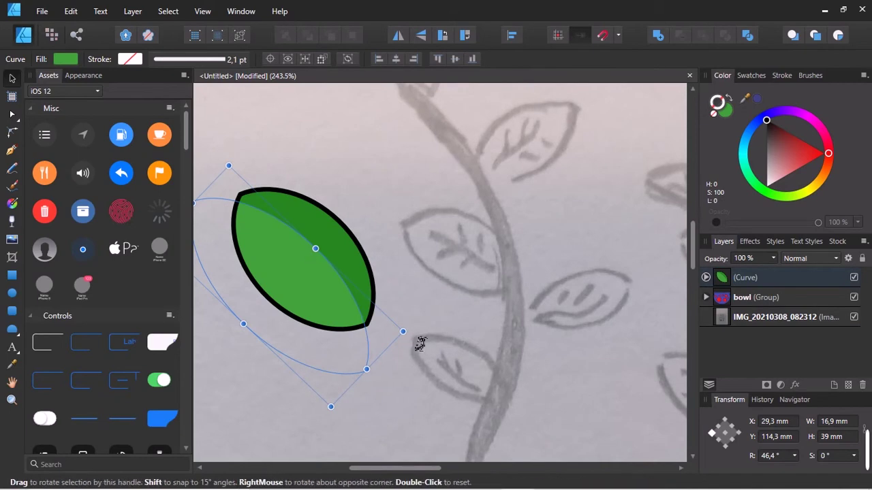
drag(421, 344, 356, 379)
click(198, 185)
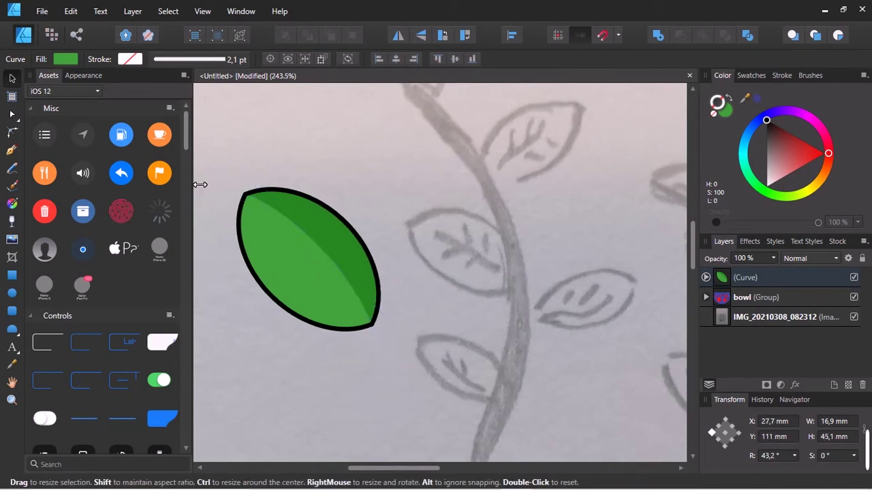
Shrink the leaf to 13 × 24.6 mm using its top and side handles
scroll(325, 211, down, 2)
scroll(326, 211, down, 2)
click(328, 205)
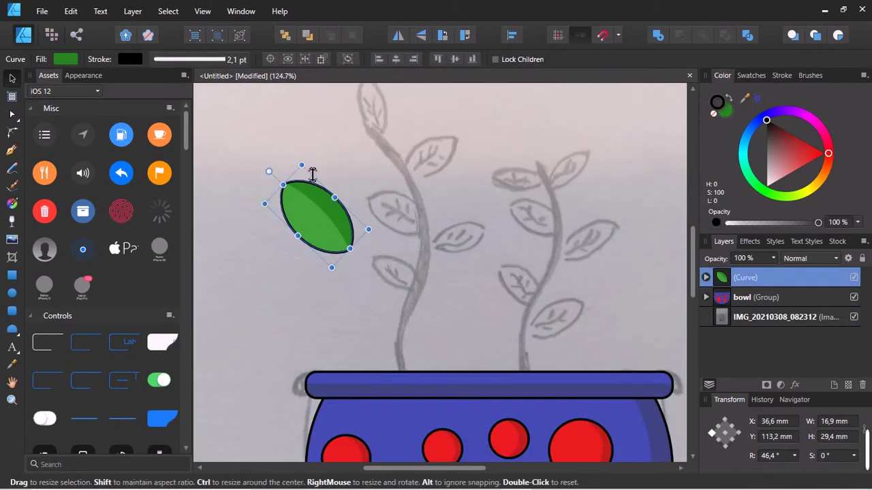
drag(312, 173, 308, 183)
drag(376, 241, 368, 243)
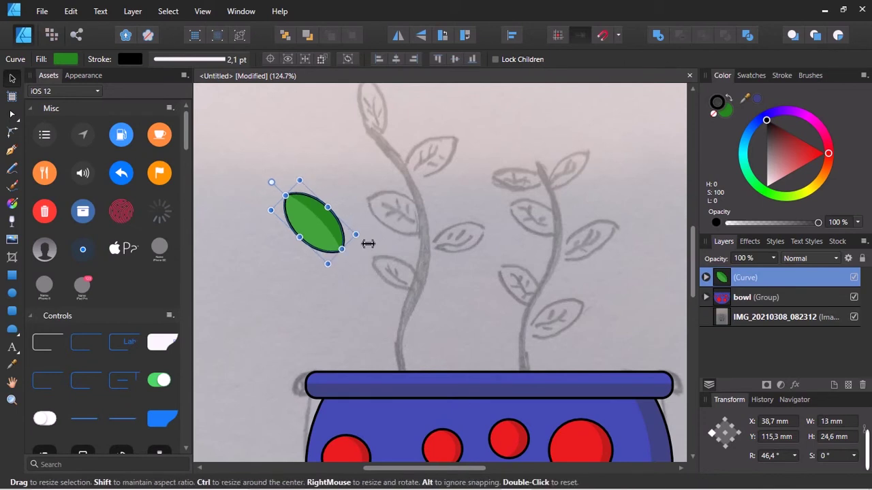
click(238, 255)
key(p)
scroll(320, 216, up, 3)
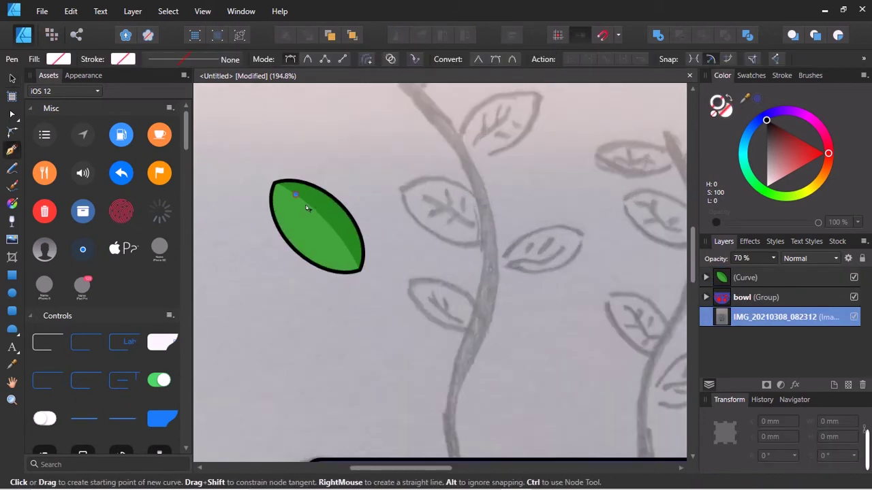
Draw a black centre vein above the leaf and taper its ends with a pressure curve
click(308, 209)
drag(374, 309, 363, 294)
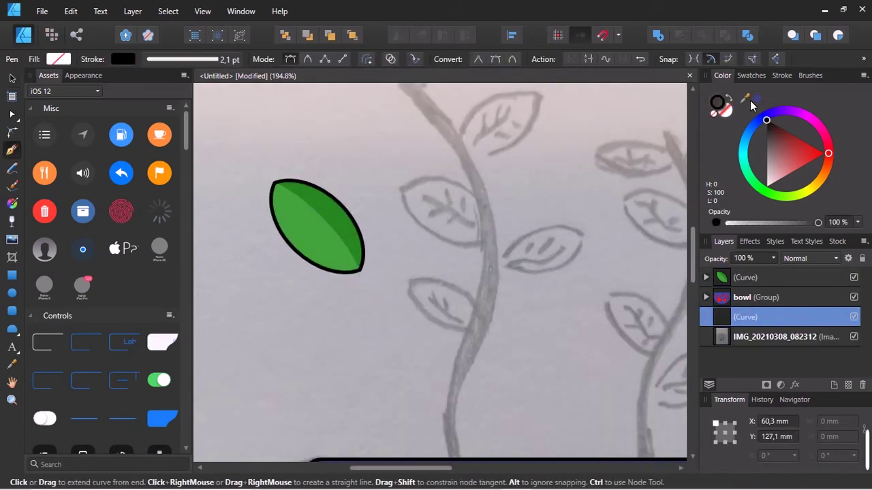
mouse_move(745, 317)
mouse_down()
mouse_move(752, 269)
mouse_move(716, 374)
mouse_up()
click(781, 76)
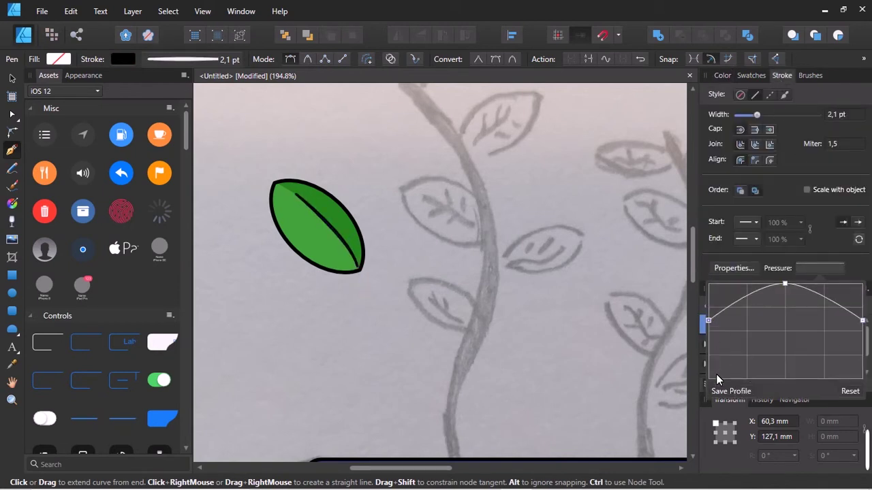
drag(862, 284, 859, 379)
key(v)
click(256, 131)
Draw a tapered side vein and copy it down the leaf's lighter half, lengthening the copies
click(11, 149)
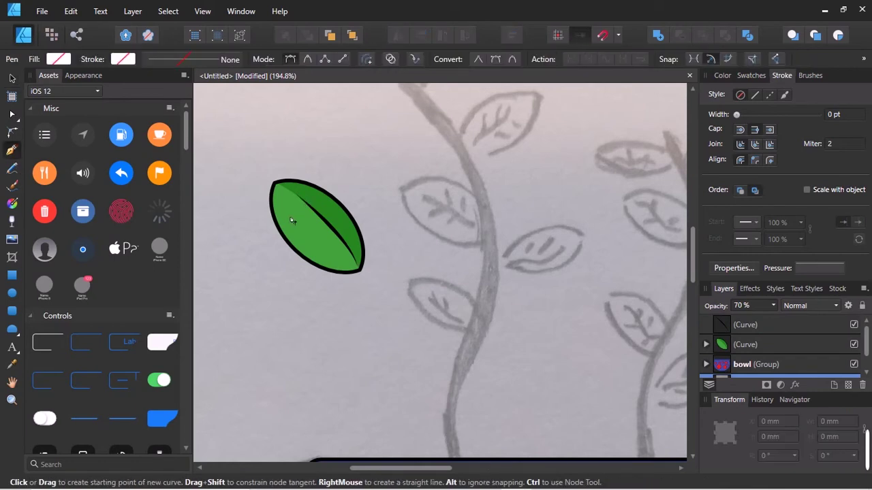
drag(280, 210, 305, 207)
key(v)
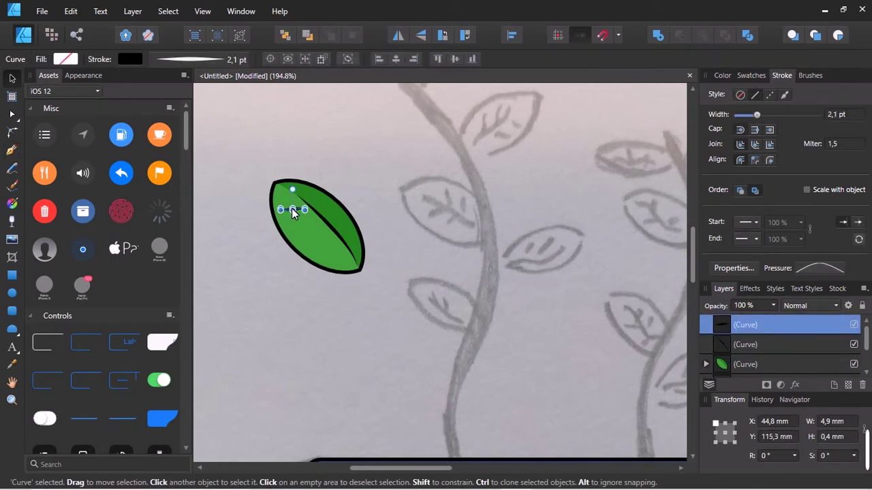
scroll(292, 208, up, 3)
mouse_move(291, 210)
mouse_down()
mouse_move(299, 248)
mouse_move(373, 252)
mouse_up()
scroll(334, 253, up, 3)
scroll(410, 319, down, 6)
mouse_move(412, 318)
mouse_down()
mouse_move(455, 317)
mouse_move(448, 369)
mouse_up()
scroll(410, 319, up, 6)
scroll(448, 364, down, 3)
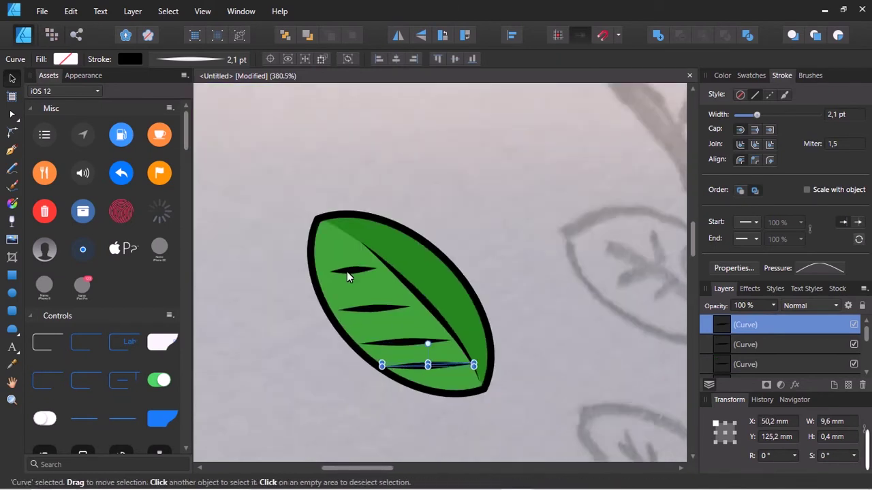
Draw a tapered vein across the leaf's darker upper side
click(371, 293)
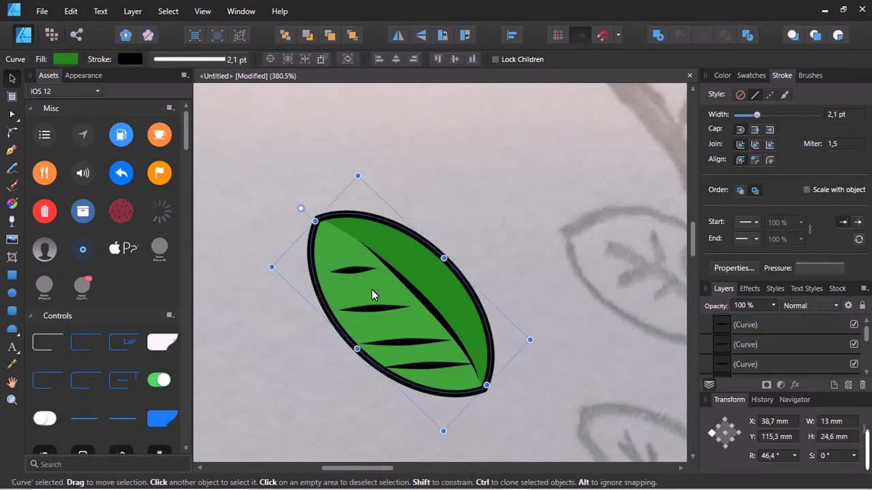
click(362, 254)
key(p)
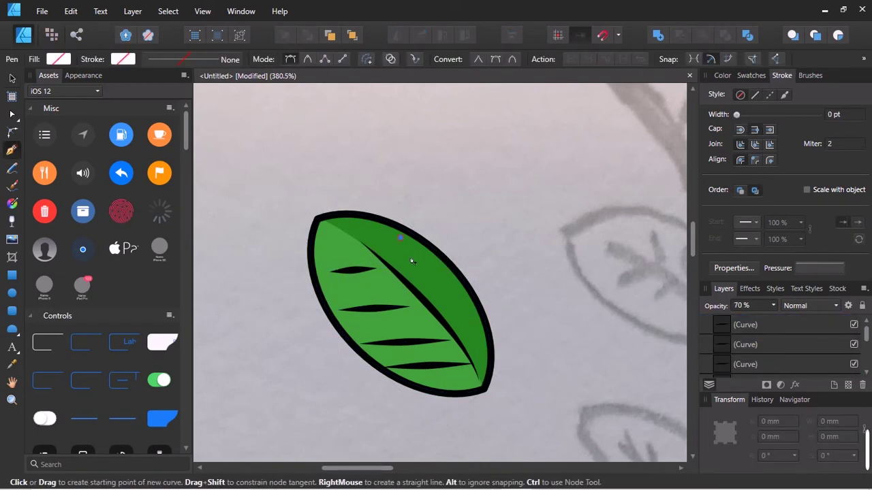
click(399, 210)
key(v)
scroll(745, 349, up, 3)
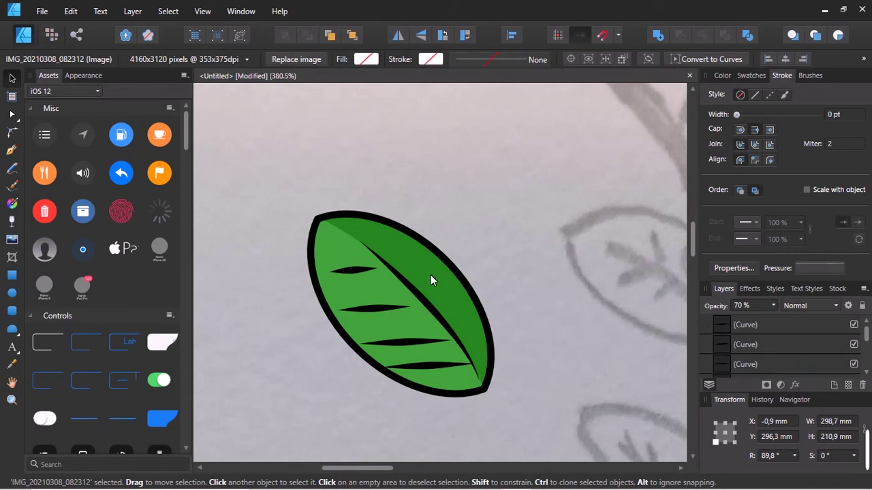
key(p)
drag(403, 238, 405, 271)
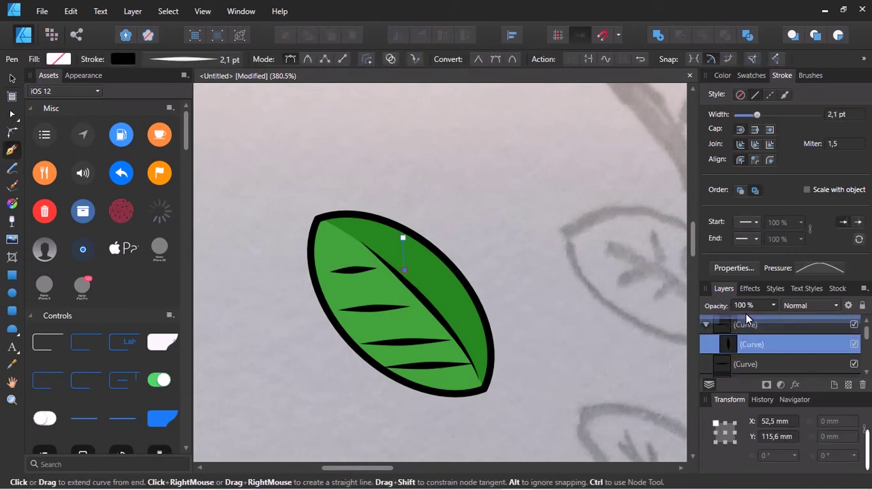
key(v)
Place another vein copy near the leaf's edge
scroll(444, 303, up, 2)
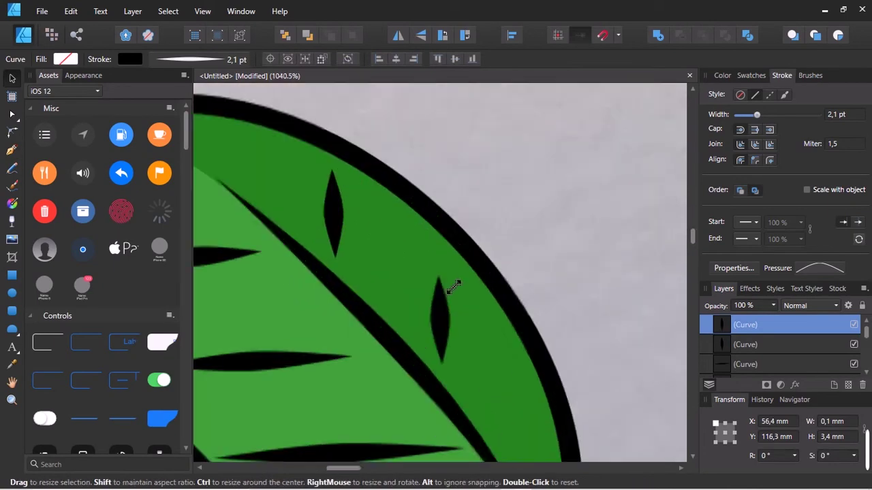
scroll(440, 254, up, 2)
scroll(443, 273, down, 1)
scroll(455, 228, down, 1)
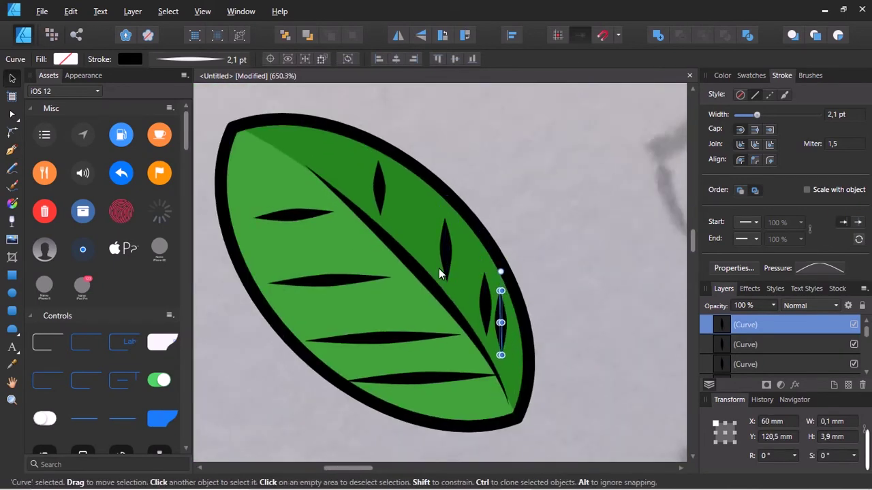
drag(487, 317, 329, 160)
Select all the leaf's parts and group them into one object
scroll(329, 160, down, 2)
scroll(329, 163, down, 2)
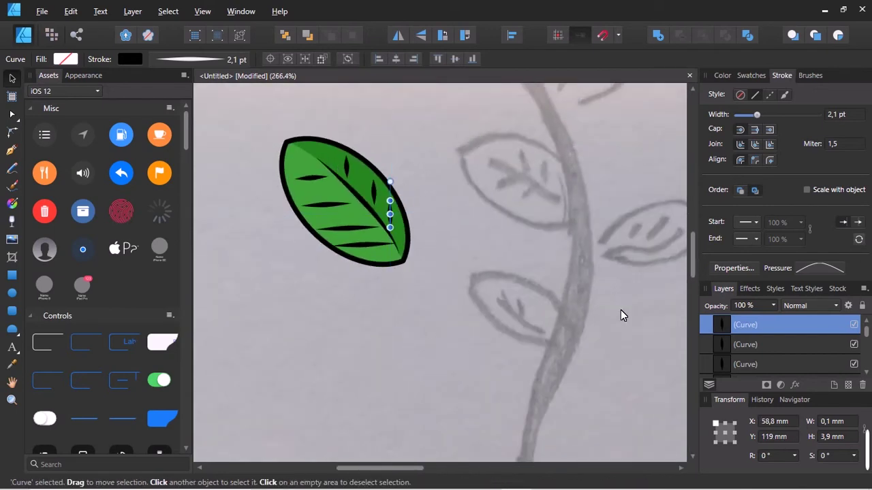
click(745, 326)
key(ctrl+g)
Shrink the leaf group and tilt it slightly clockwise
scroll(350, 194, down, 1)
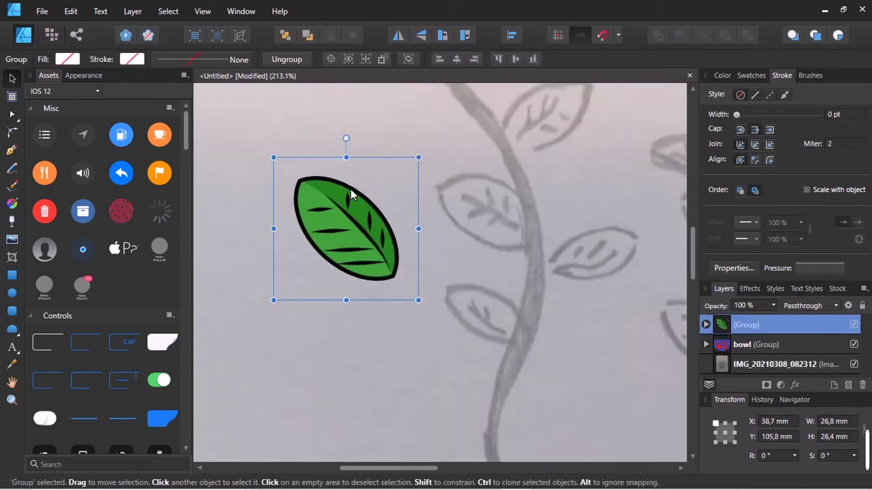
drag(285, 289, 321, 275)
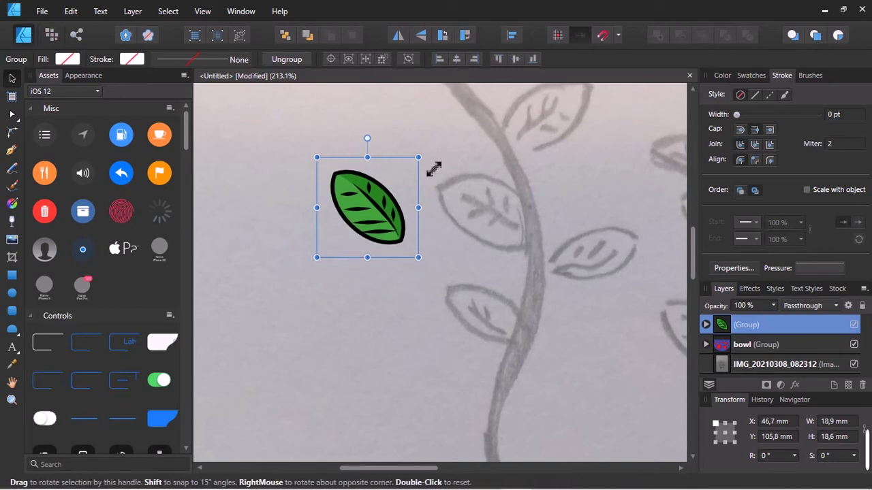
drag(432, 167, 428, 151)
scroll(370, 220, down, 1)
scroll(387, 249, down, 3)
drag(450, 468, 480, 468)
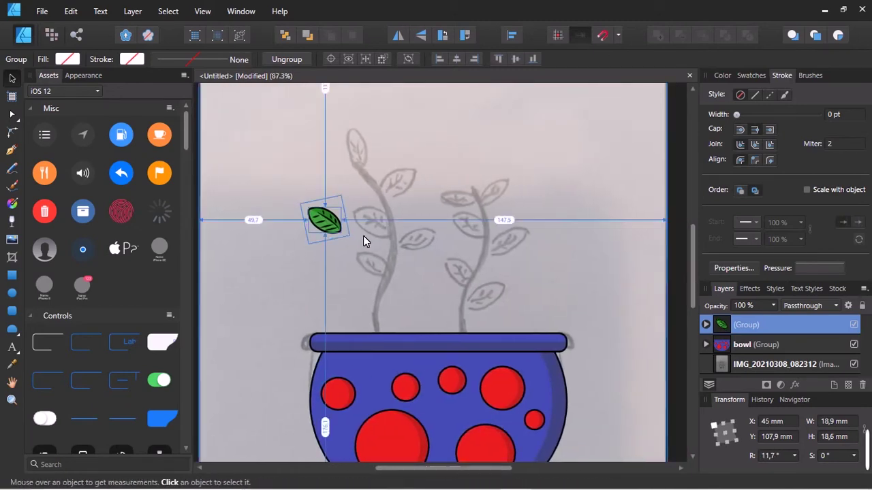
click(365, 236)
Trace a closed 22.3 × 95.7 mm stem outline up the left sketched stem
scroll(371, 237, up, 2)
click(360, 177)
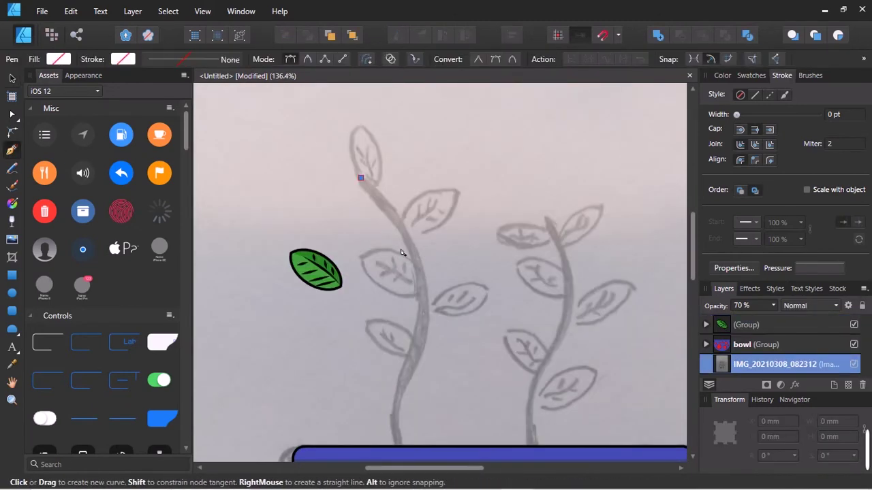
key(Escape)
click(360, 176)
drag(410, 381, 367, 463)
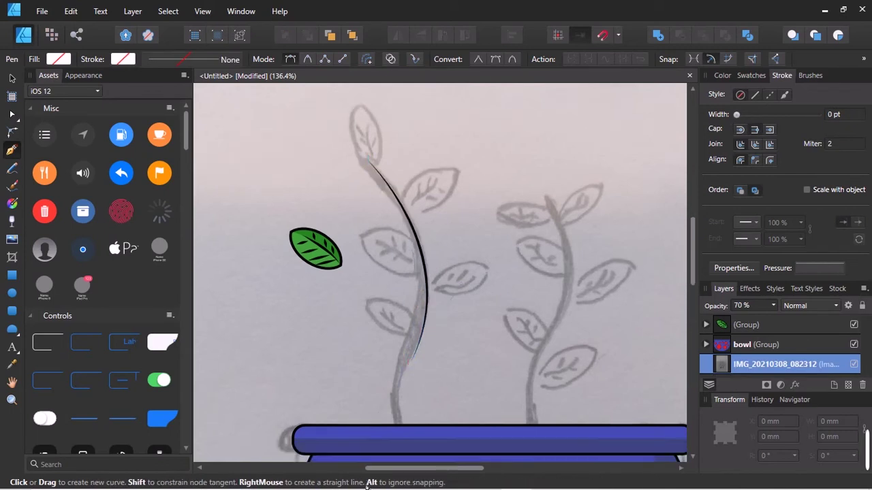
scroll(418, 381, down, 4)
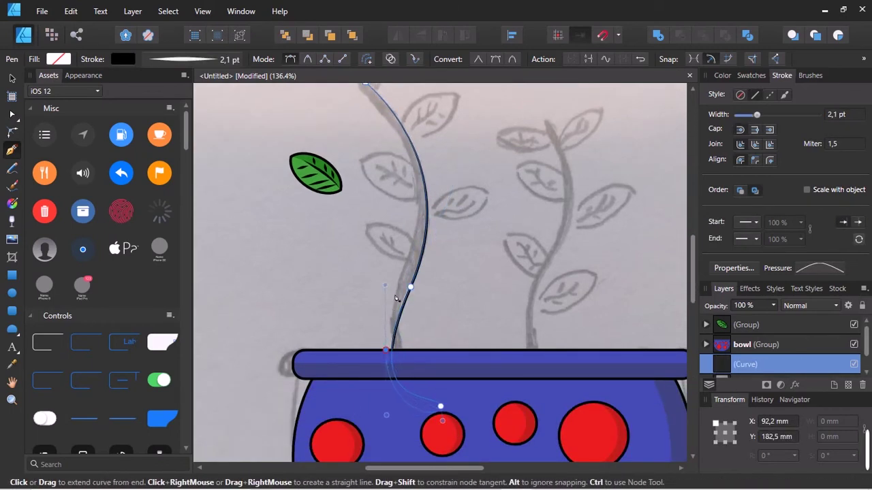
scroll(395, 298, up, 2)
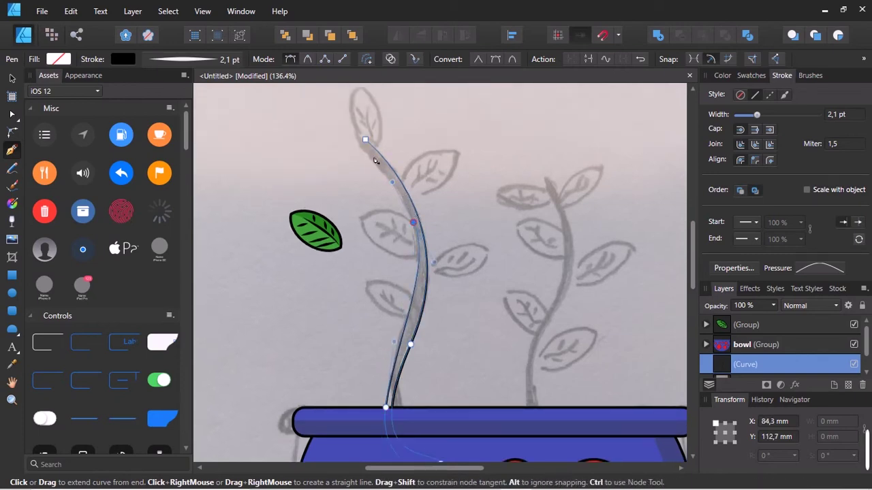
scroll(364, 138, up, 6)
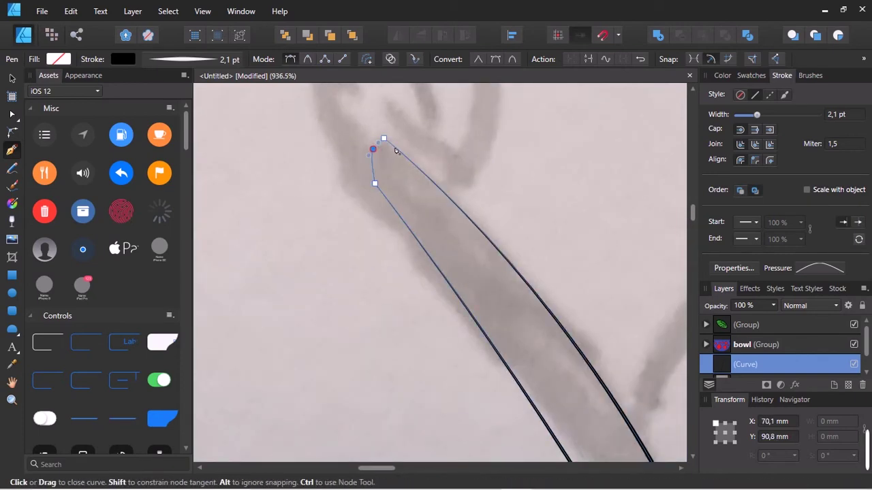
key(Escape)
key(v)
scroll(385, 222, down, 6)
scroll(478, 332, down, 2)
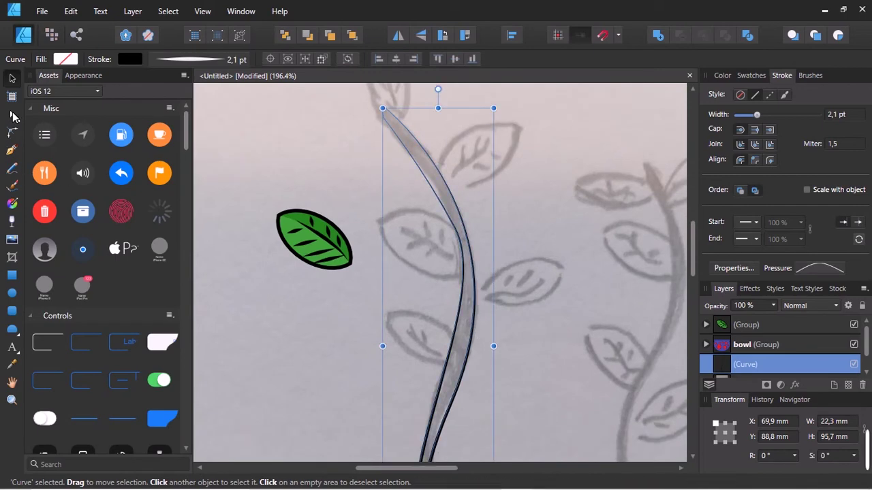
Select the stem outline with the Node tool and inspect its stroke pressure profile
click(12, 116)
scroll(476, 222, up, 2)
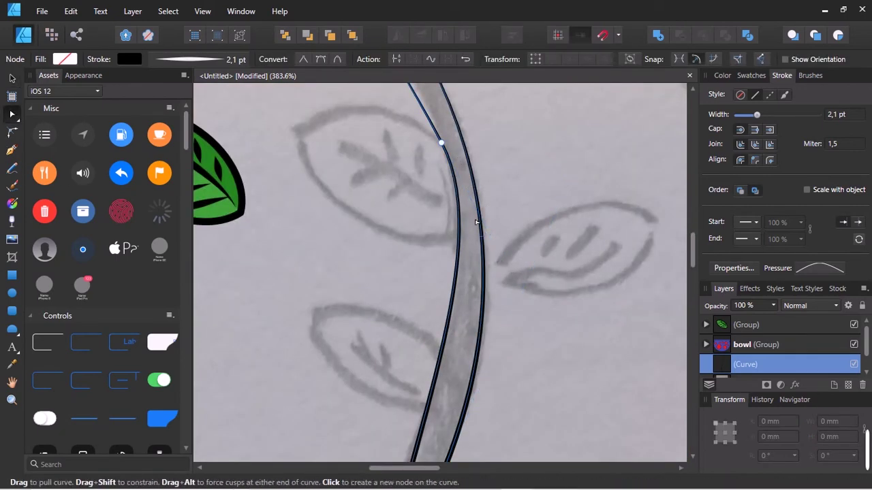
click(426, 254)
scroll(429, 253, down, 3)
scroll(439, 248, down, 1)
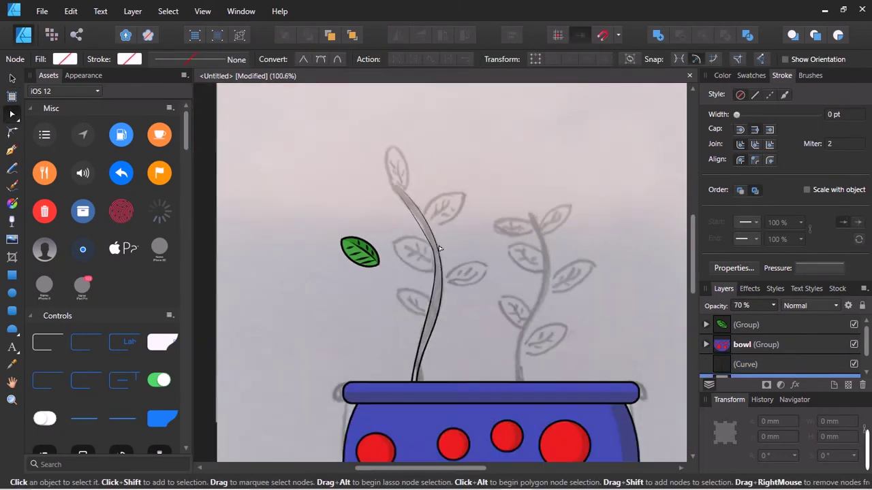
click(419, 223)
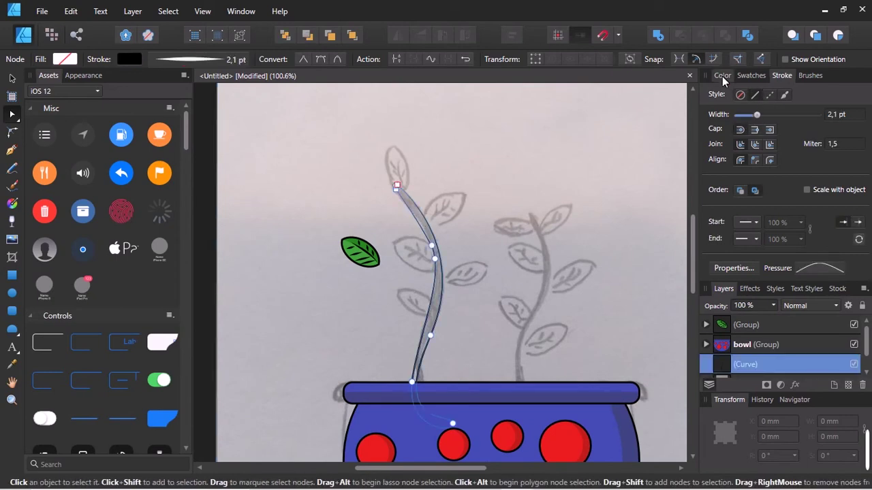
click(722, 75)
click(782, 75)
click(819, 268)
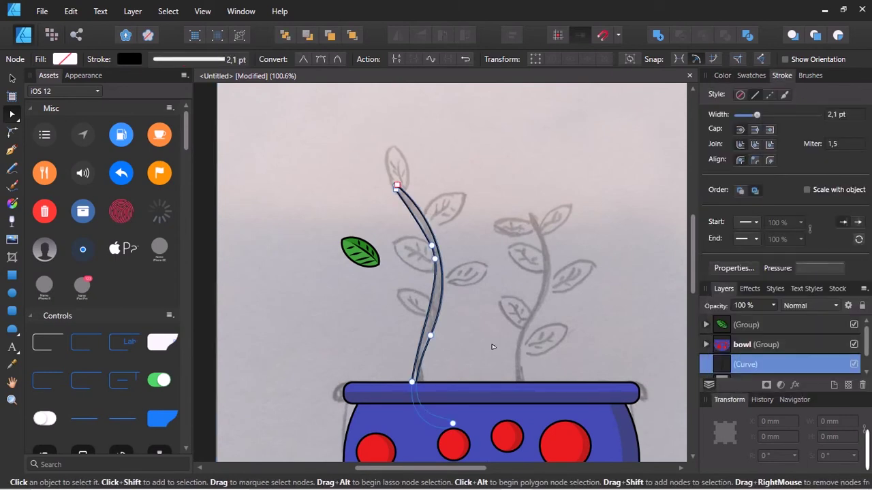
Bend the stem curve so it follows the sketched stem more closely
scroll(461, 302, up, 3)
mouse_move(477, 308)
mouse_down()
mouse_move(469, 303)
mouse_move(497, 299)
mouse_up()
scroll(497, 300, down, 2)
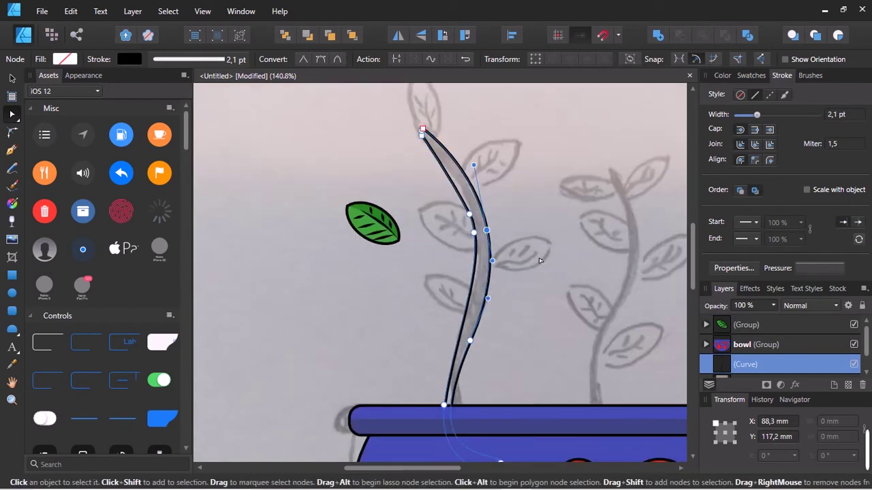
click(12, 364)
scroll(366, 253, up, 3)
Fill the stem with the leaf's green sampled from the canvas
scroll(362, 156, down, 3)
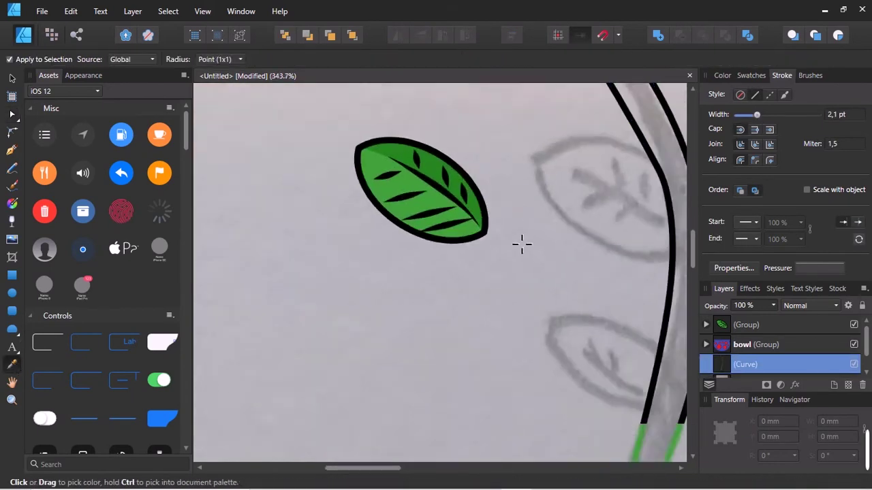
scroll(519, 243, down, 2)
click(721, 75)
drag(439, 231, 439, 233)
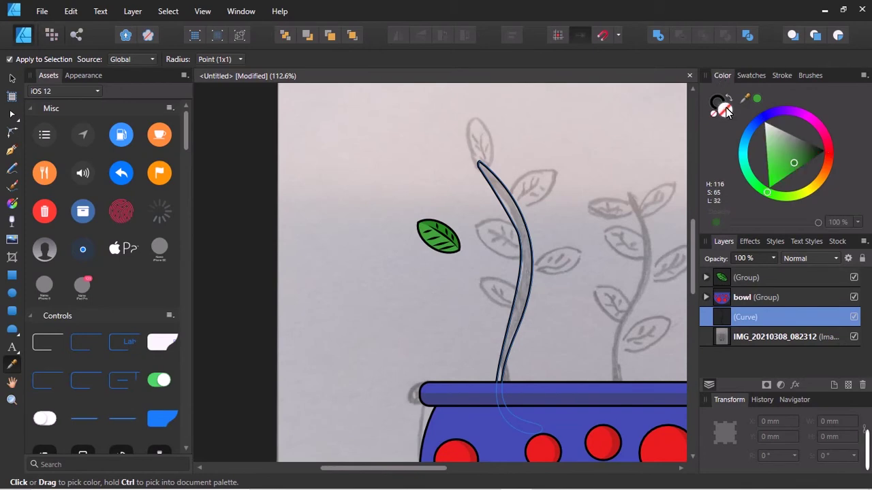
Duplicate the green stem and nest the copy inside it as a lighter highlight
key(v)
click(246, 128)
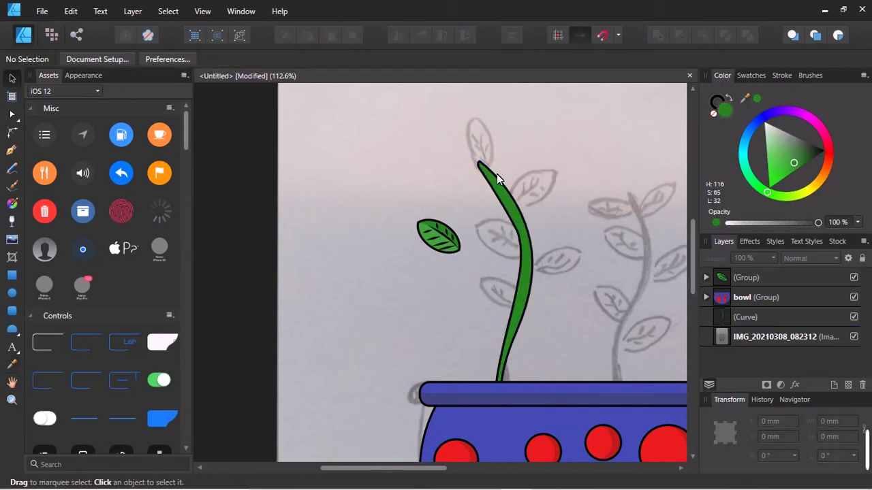
click(496, 174)
scroll(531, 236, up, 1)
scroll(509, 254, up, 1)
key(ctrl+j)
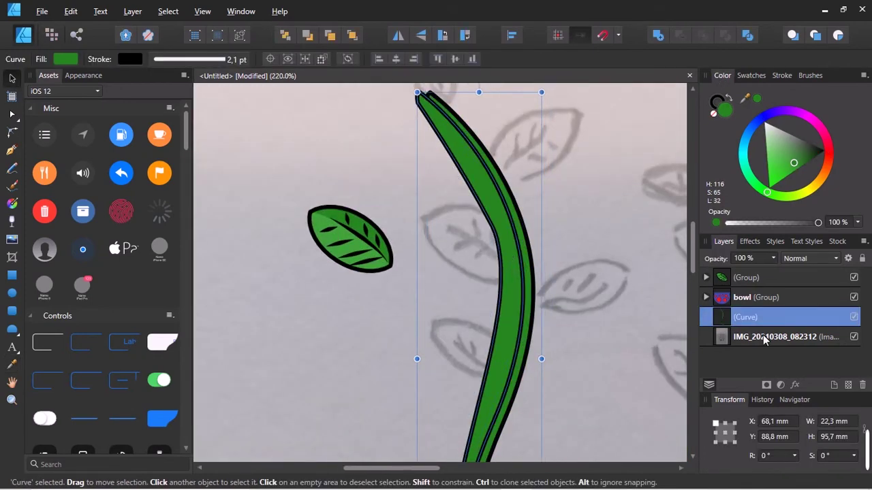
drag(745, 340, 749, 318)
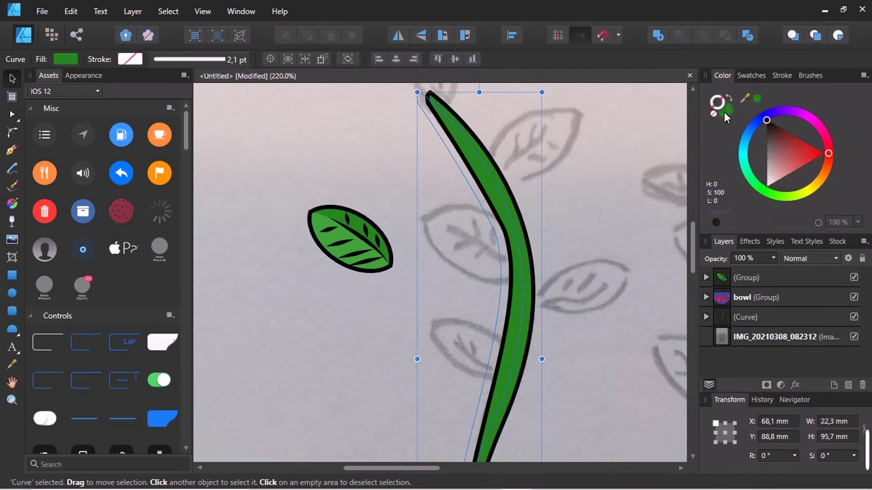
click(725, 114)
key(i)
scroll(350, 242, down, 2)
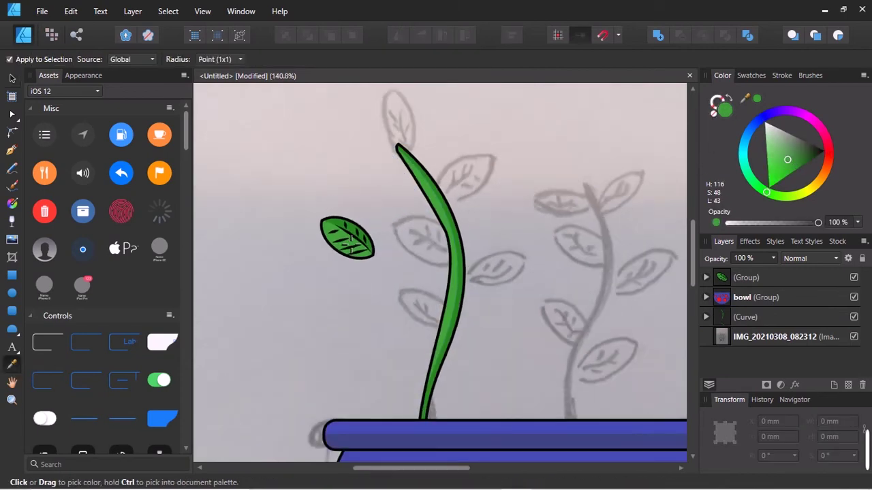
Place the leaf against the stem and add a rotated copy on its right side
key(v)
click(307, 138)
click(354, 240)
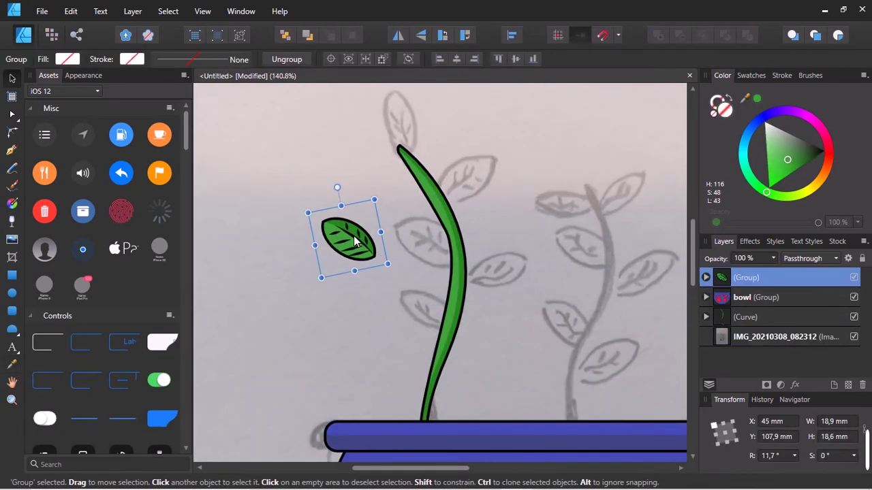
drag(353, 240, 419, 315)
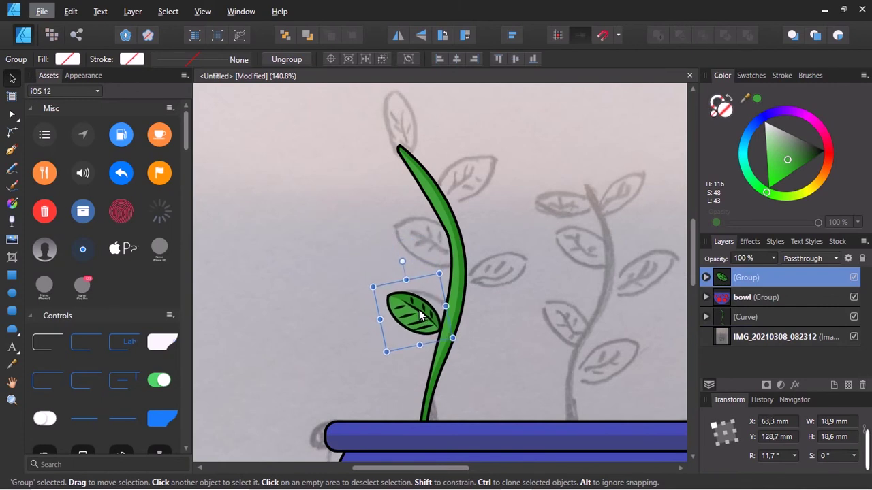
drag(419, 315, 424, 232)
key(ctrl+z)
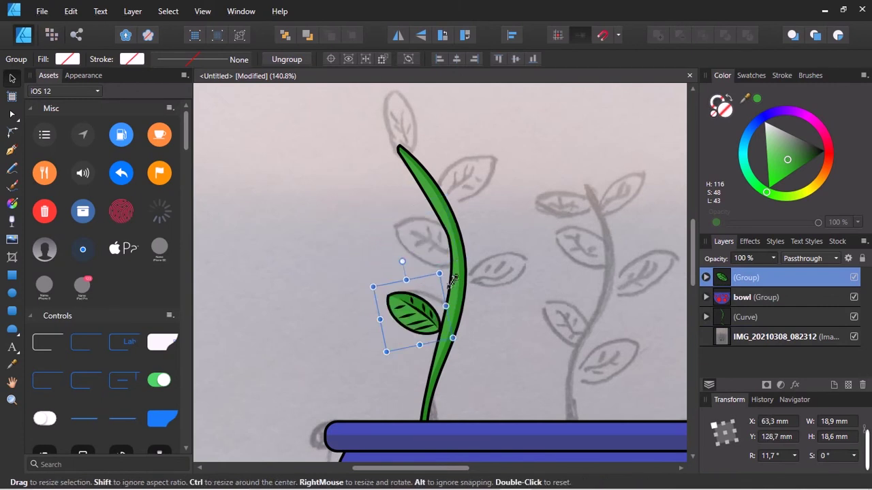
ctrl+drag(417, 313, 480, 292)
mouse_move(518, 327)
mouse_down()
mouse_move(569, 312)
mouse_move(521, 356)
mouse_up()
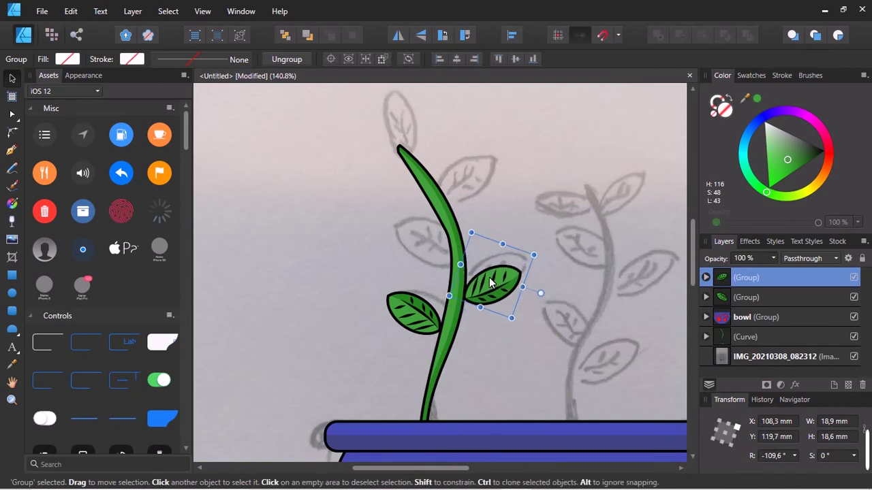
Rotate the left leaf and move it to the top of the stem
click(455, 284)
mouse_move(454, 285)
mouse_down()
mouse_move(321, 354)
mouse_move(358, 400)
mouse_move(432, 279)
mouse_up()
drag(411, 322, 468, 184)
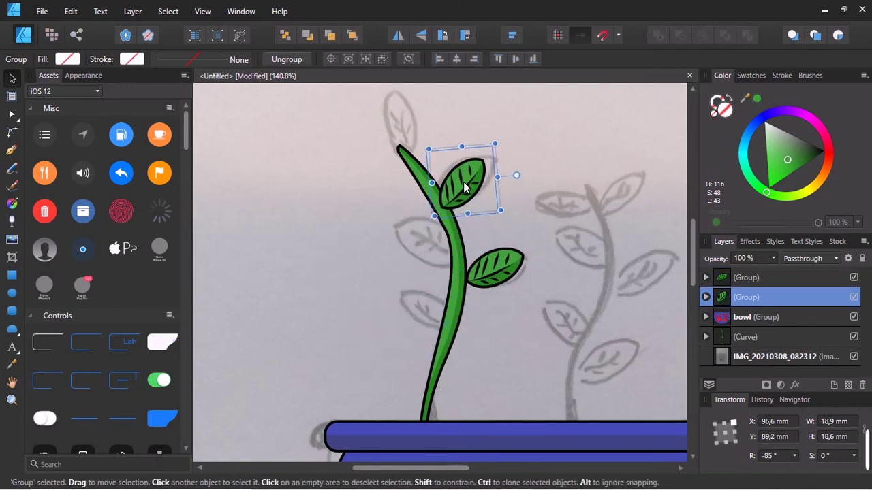
scroll(467, 184, up, 2)
ctrl+drag(467, 241, 419, 186)
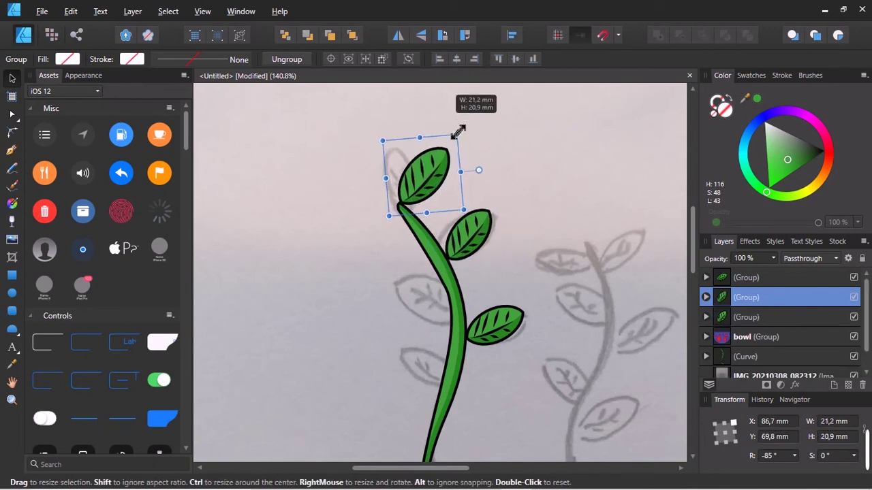
Duplicate the top leaf, rotate it, and attach it to the stem's left side
click(395, 242)
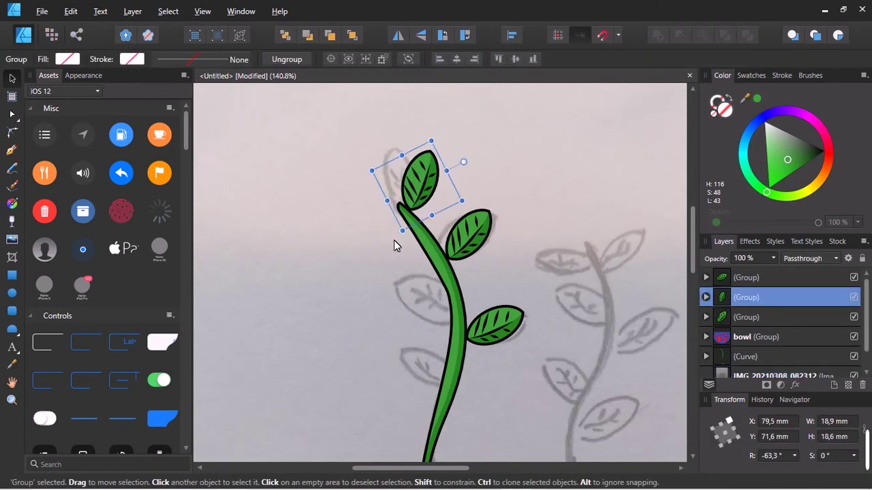
key(ctrl+v)
drag(414, 254, 310, 251)
mouse_move(392, 297)
mouse_down()
mouse_move(411, 303)
mouse_move(418, 363)
mouse_up()
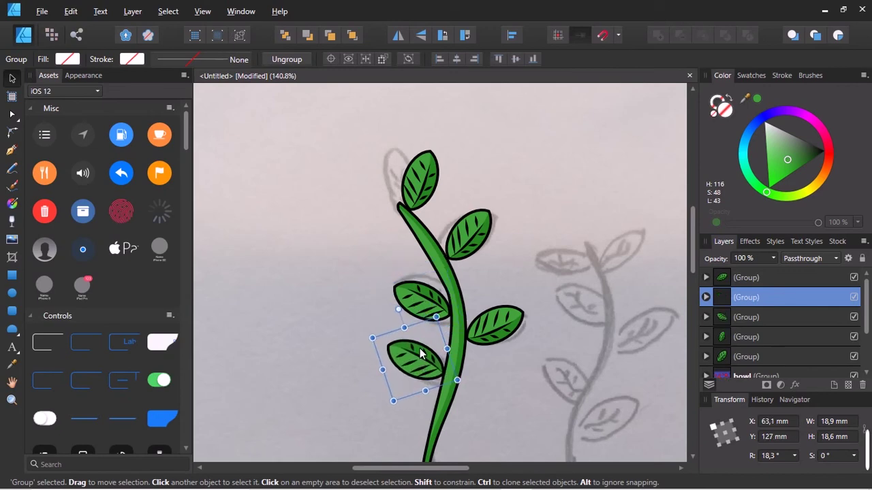
ctrl+scroll(418, 363, down, 3)
click(487, 283)
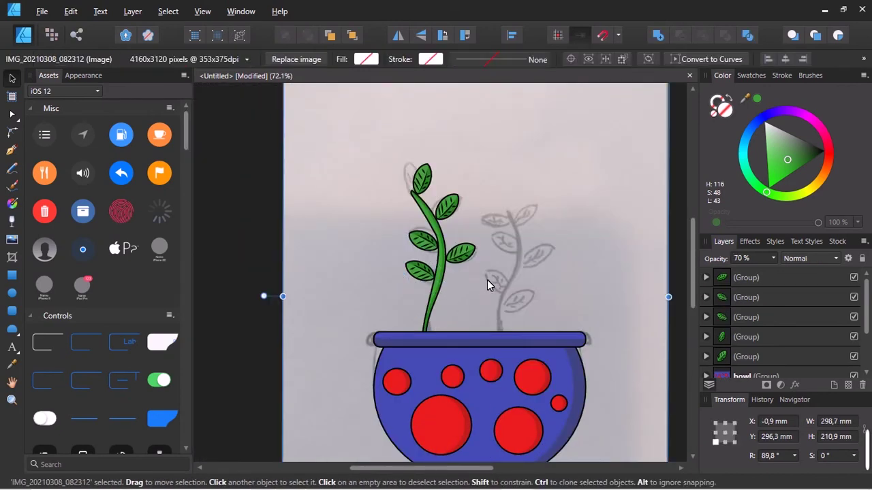
Add a slightly tilted stem copy to the right and copy leaves along it
click(446, 276)
mouse_move(446, 277)
ctrl+mouse_down()
mouse_move(513, 279)
mouse_move(520, 295)
ctrl+mouse_up()
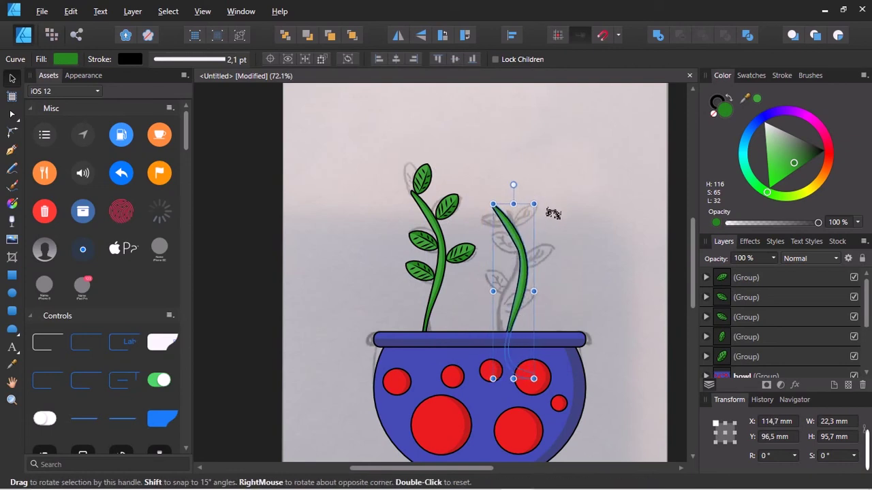
drag(548, 204, 553, 216)
click(475, 255)
scroll(476, 254, up, 4)
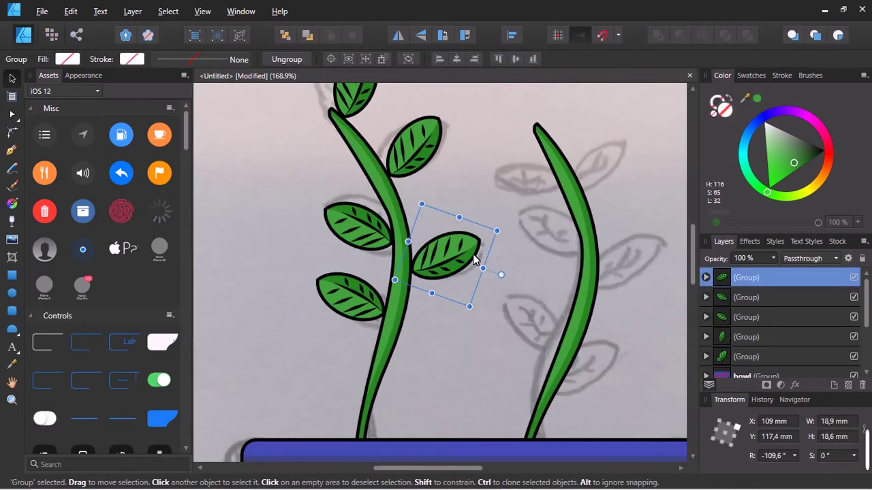
mouse_move(470, 254)
ctrl+mouse_down()
mouse_move(545, 300)
mouse_move(616, 361)
mouse_move(640, 280)
mouse_move(615, 170)
ctrl+mouse_up()
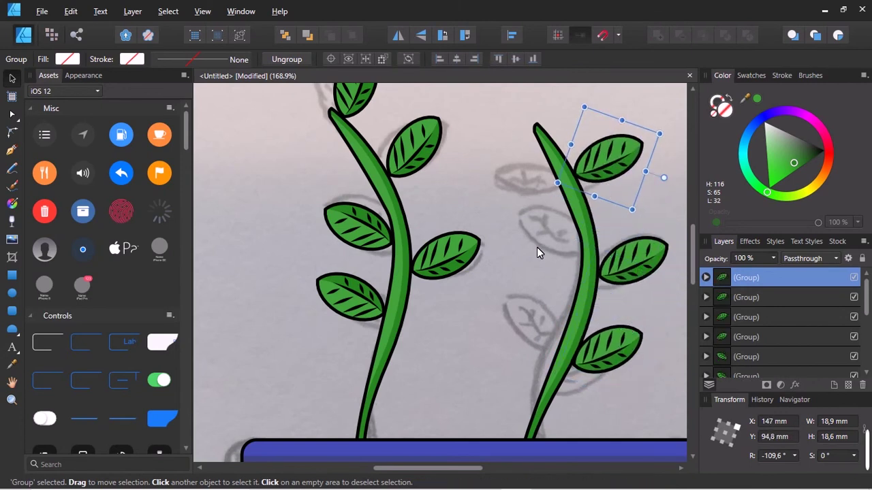
mouse_move(352, 206)
ctrl+mouse_down()
mouse_move(538, 225)
mouse_move(528, 313)
ctrl+mouse_up()
Hide the reference photo layer
click(477, 395)
scroll(457, 435, down, 3)
scroll(458, 436, down, 1)
scroll(457, 436, down, 1)
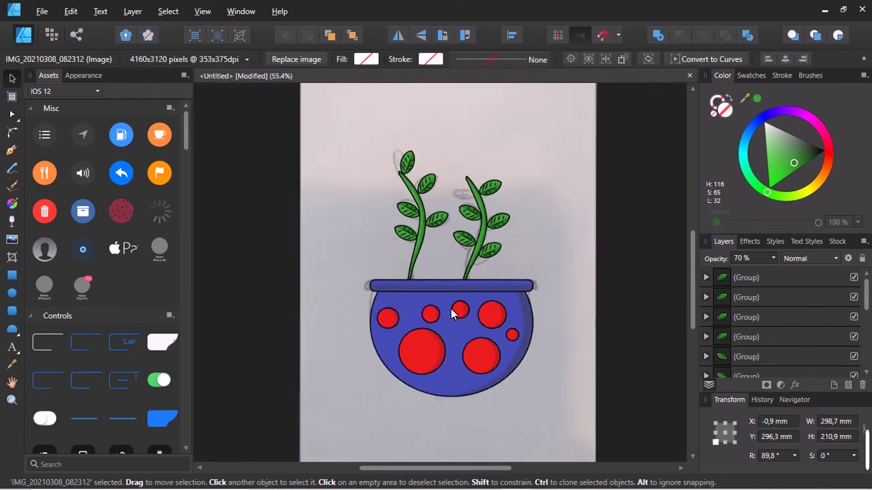
scroll(458, 442, down, 1)
scroll(783, 327, down, 3)
click(854, 356)
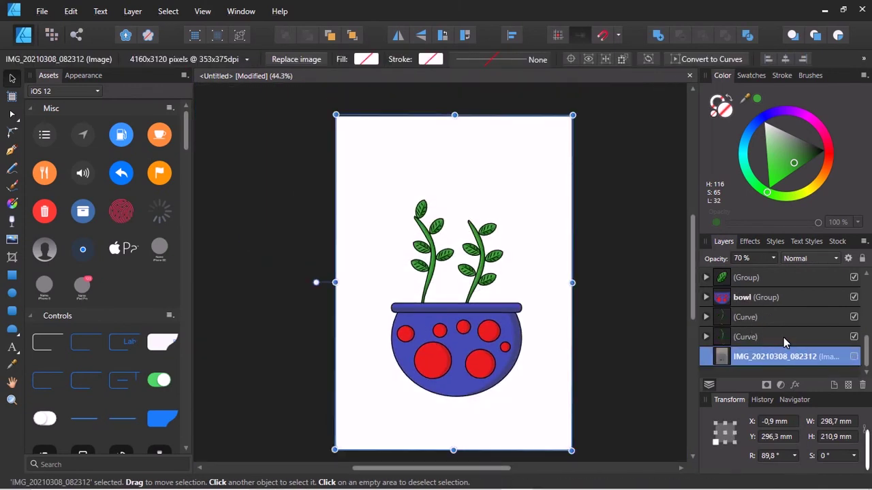
click(783, 337)
scroll(769, 276, up, 3)
Group all the pot and plant objects together and clear the selection
key(ctrl+a)
key(ctrl+g)
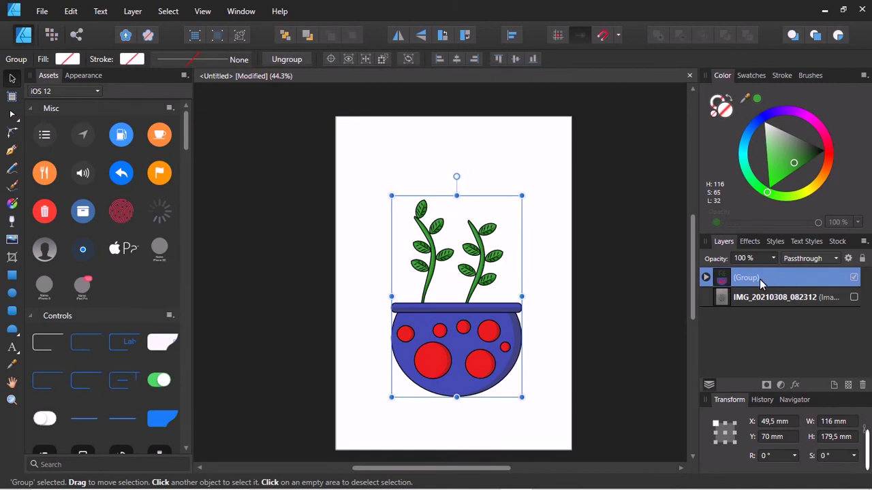
key(ctrl+d)
scroll(509, 357, down, 1)
Add a green rectangle covering the whole page behind the pot and plant
click(12, 275)
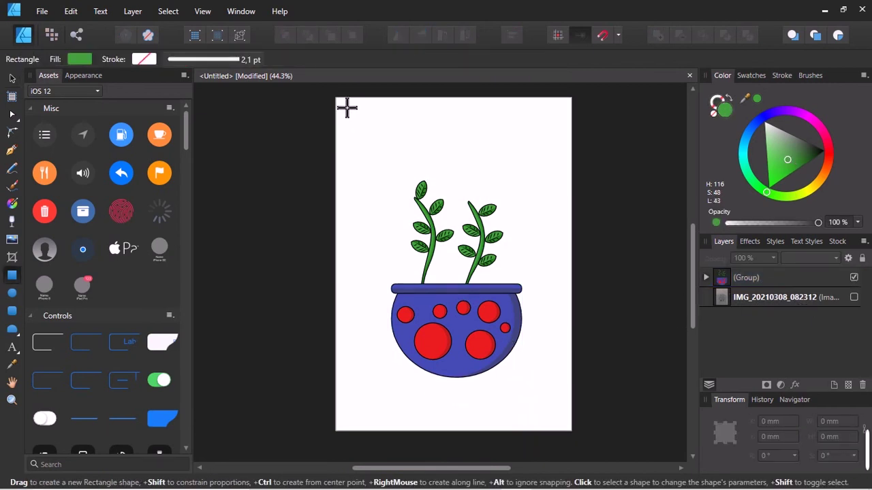
mouse_move(336, 98)
mouse_down()
mouse_move(484, 201)
mouse_move(581, 448)
mouse_up()
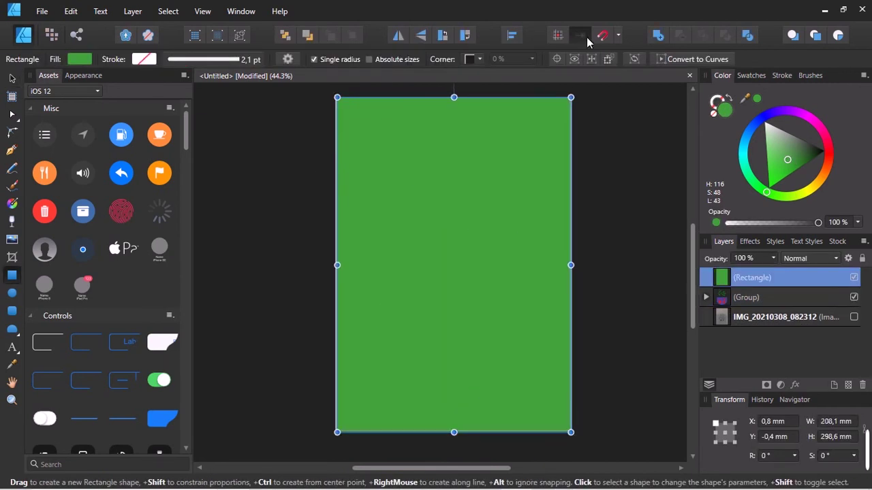
drag(746, 274, 746, 306)
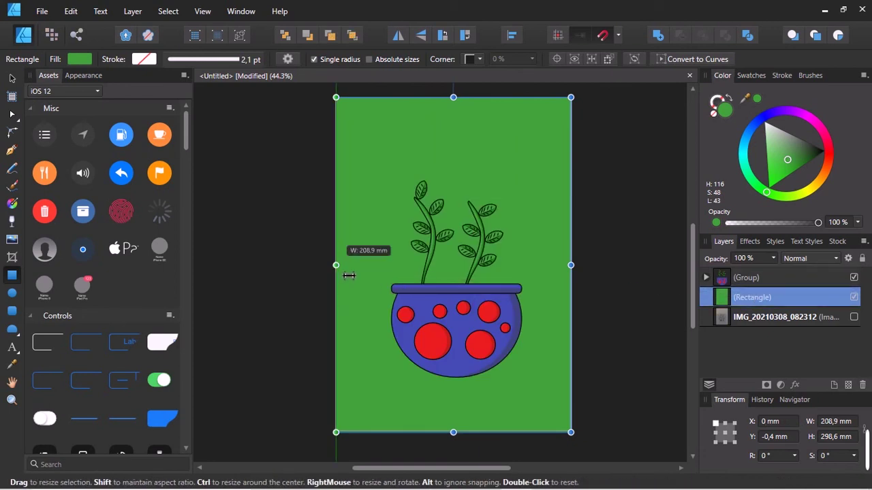
drag(579, 275, 581, 275)
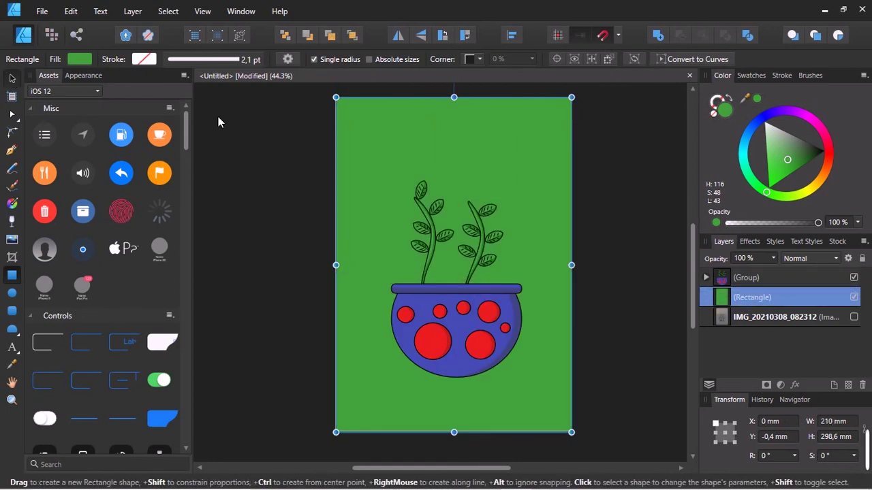
key(Escape)
Place a black shadow ellipse beneath the pot, behind the group
click(12, 293)
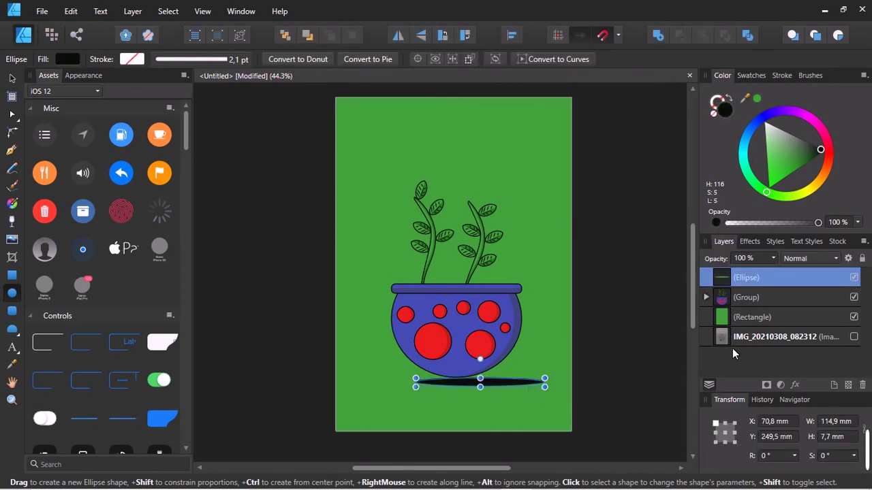
drag(747, 295, 747, 312)
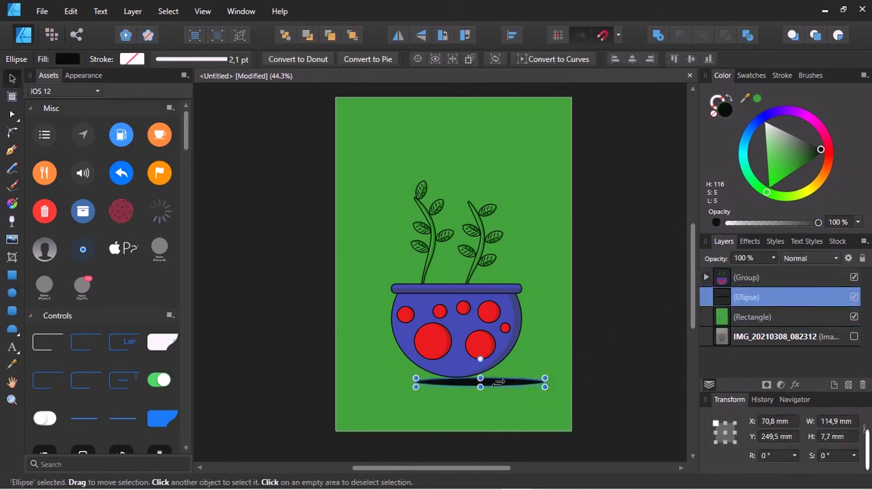
drag(493, 386, 493, 383)
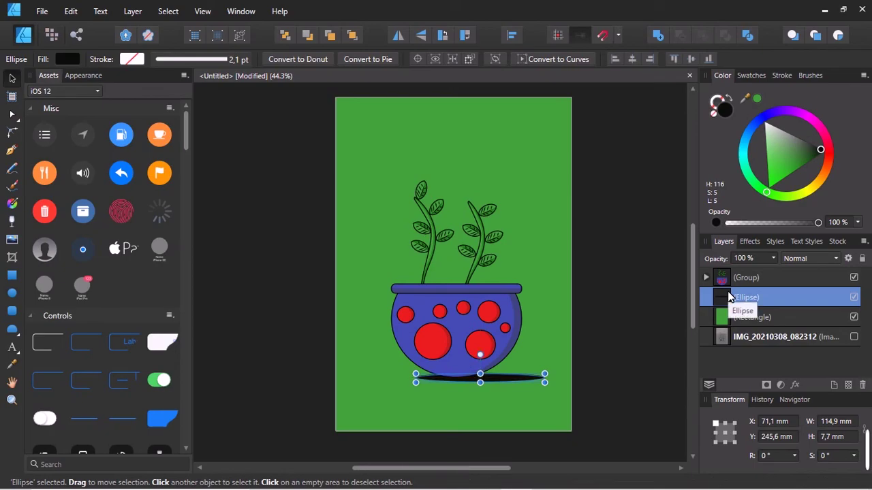
click(616, 307)
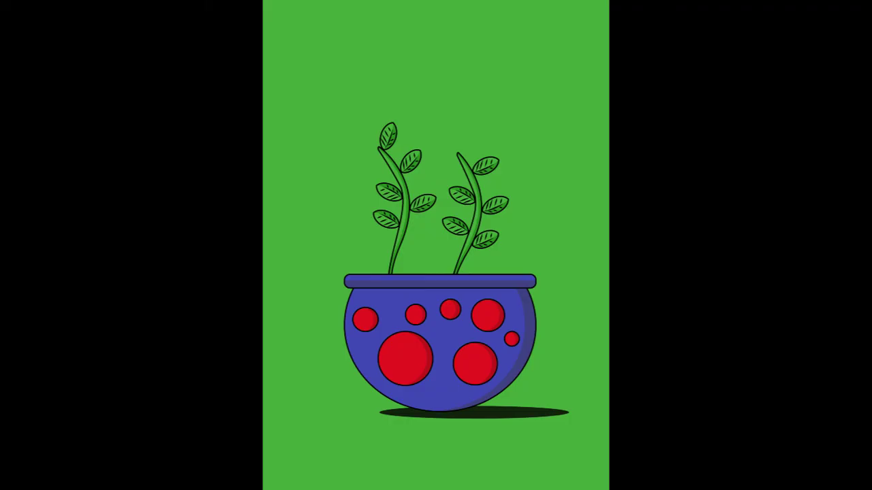